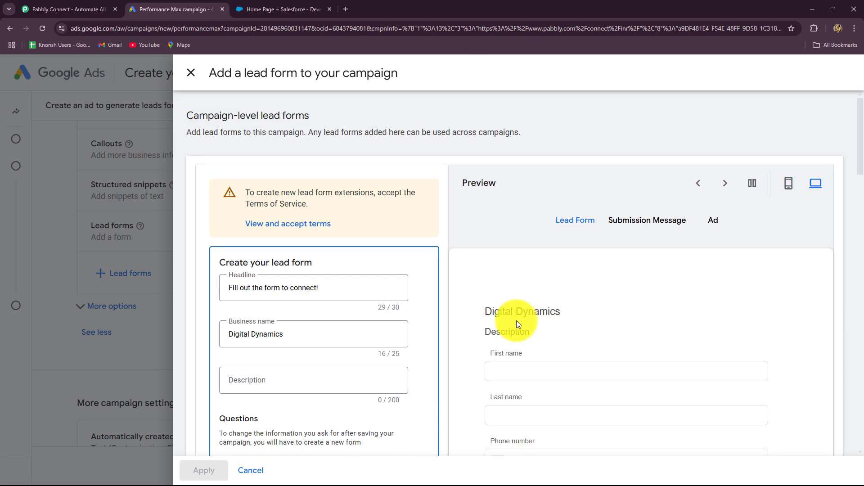
Review the lead form's name, phone, email, company and city questions, then switch to Salesforce.
scroll(517, 321, down, 5)
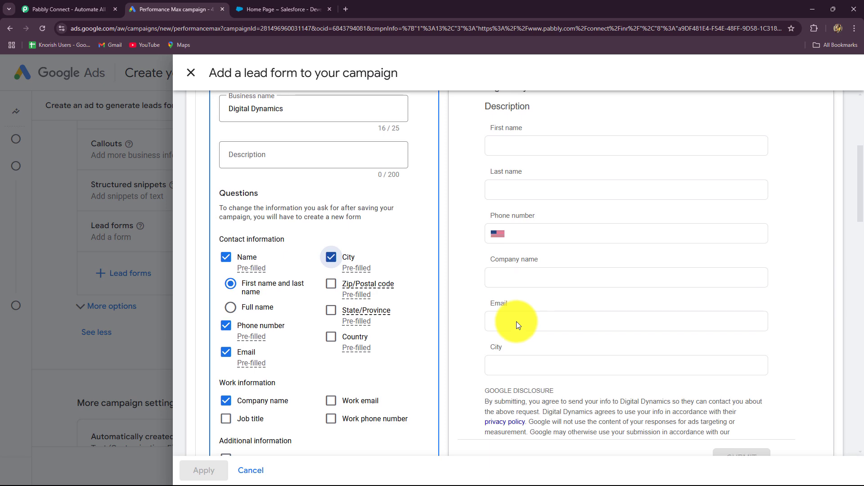
scroll(517, 322, down, 3)
scroll(382, 363, up, 3)
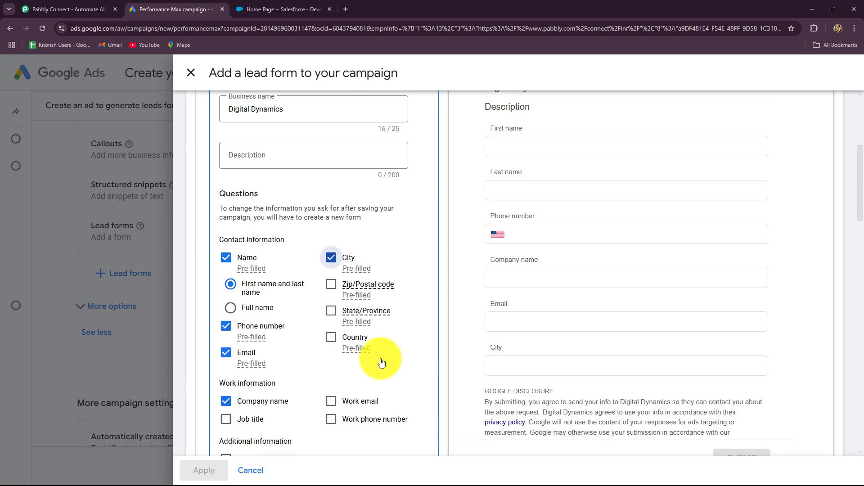
scroll(457, 347, down, 2)
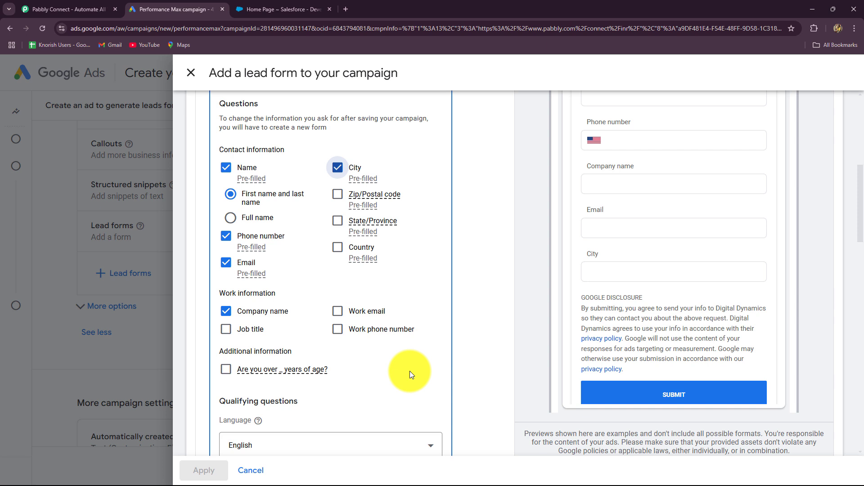
click(258, 8)
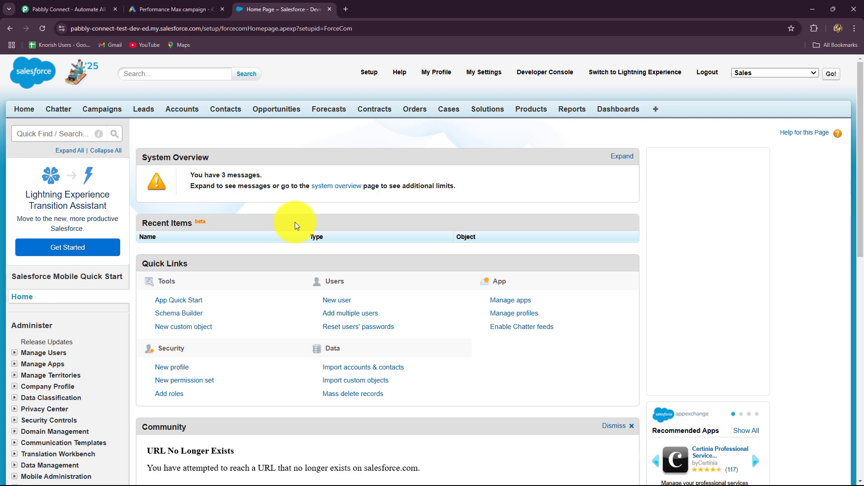
Glance at the Google Ads and Salesforce tabs, then bring up the Pabbly Connect website.
click(207, 8)
click(255, 8)
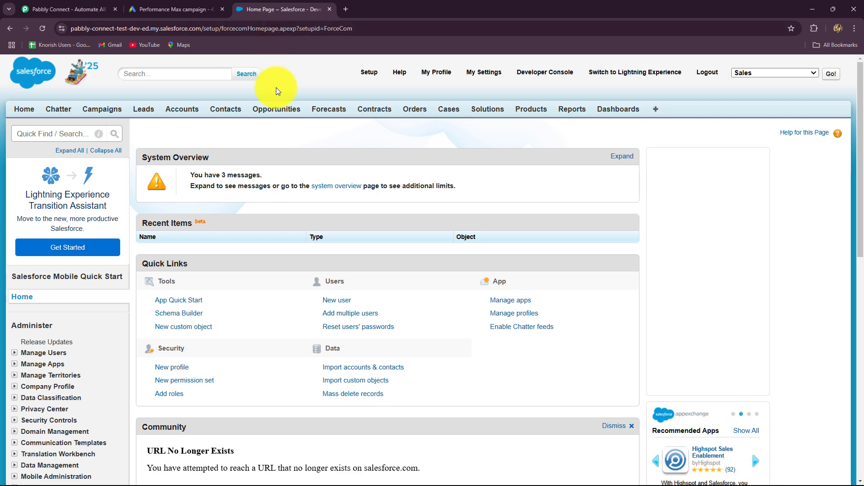
click(57, 4)
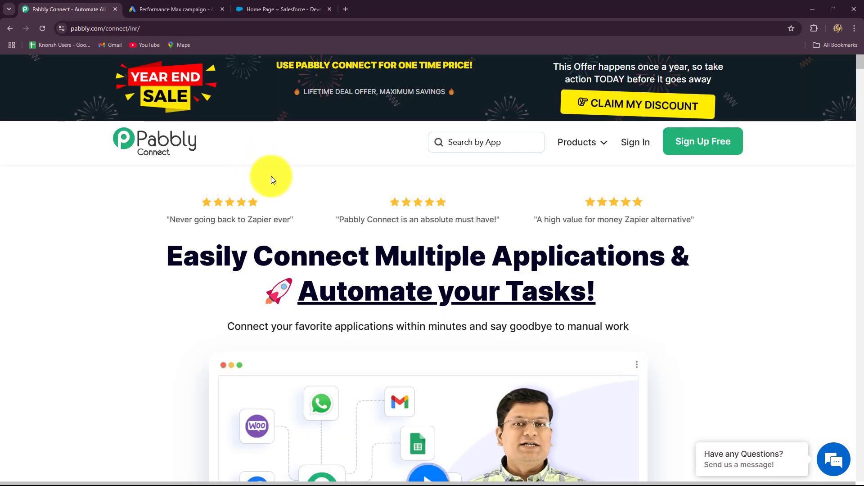
click(145, 30)
click(163, 204)
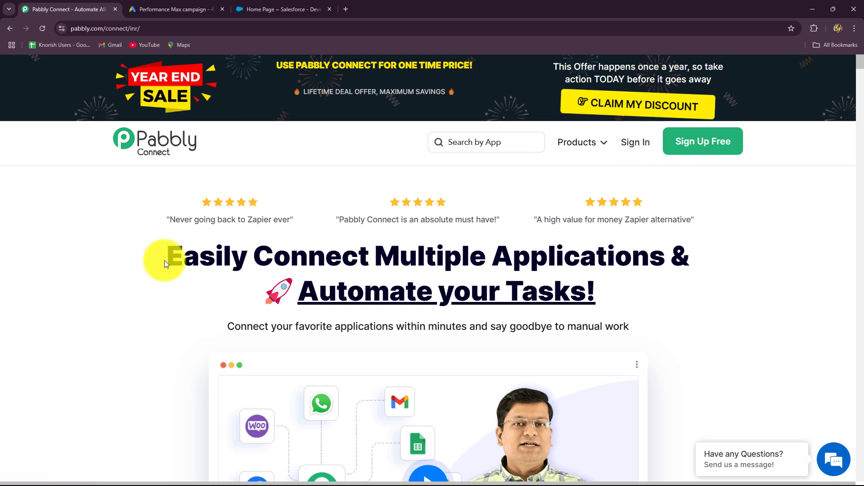
triple_click(392, 268)
click(77, 223)
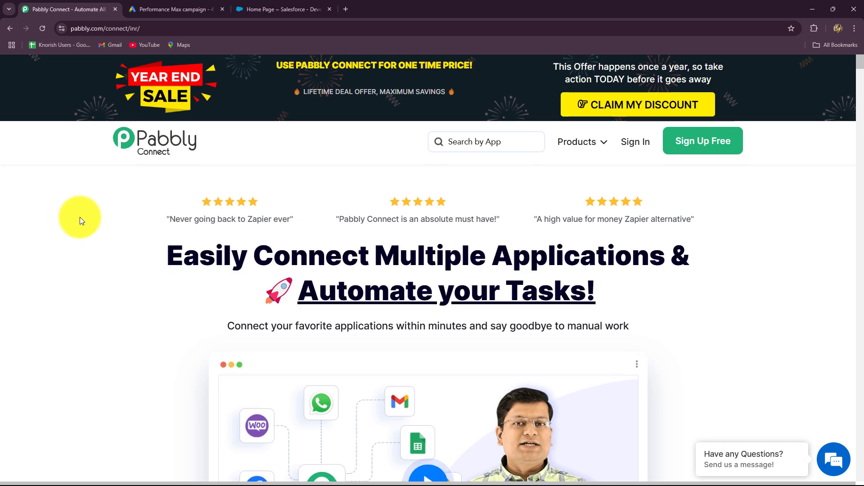
scroll(80, 217, down, 5)
scroll(80, 217, up, 5)
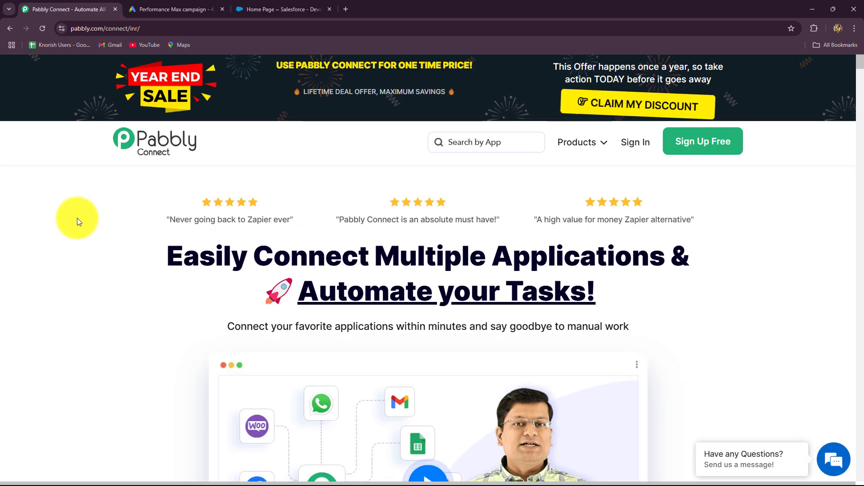
Sign in, open Pabbly Connect from the apps list, and start a new workflow from the dashboard.
click(633, 144)
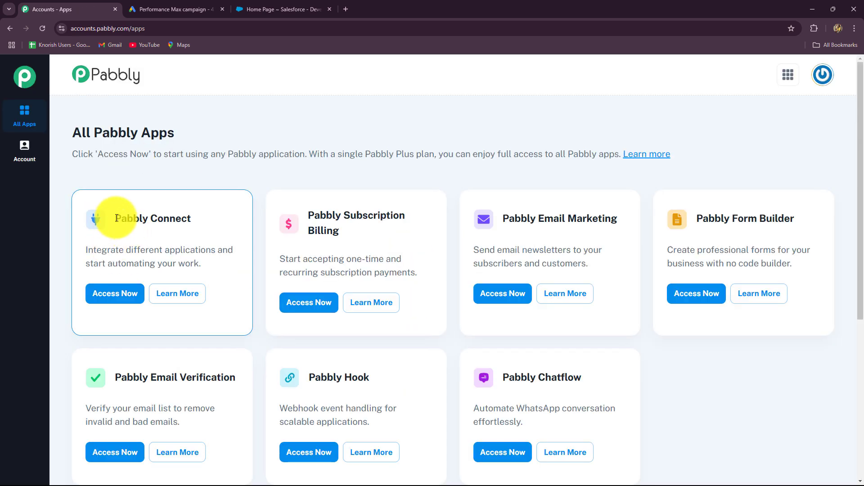
triple_click(116, 218)
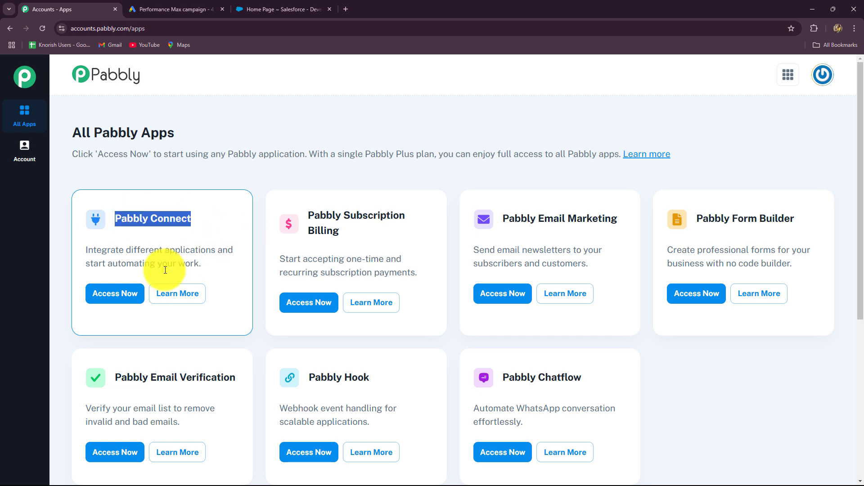
click(123, 297)
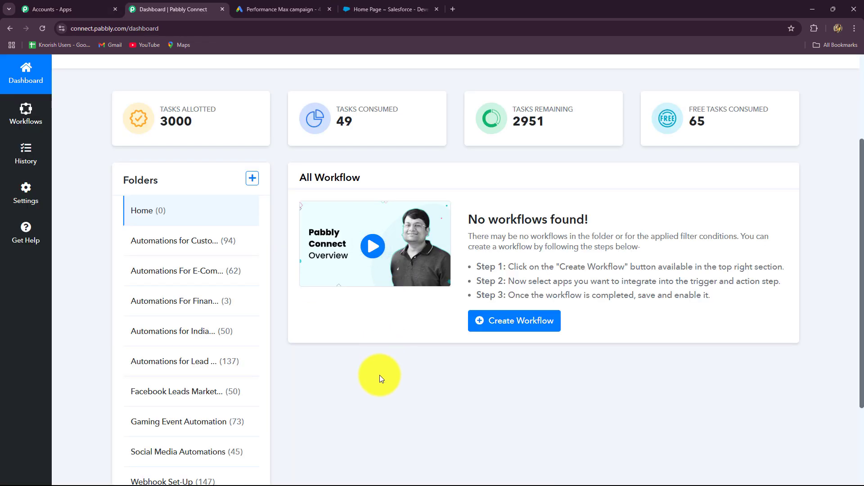
scroll(379, 378, down, 2)
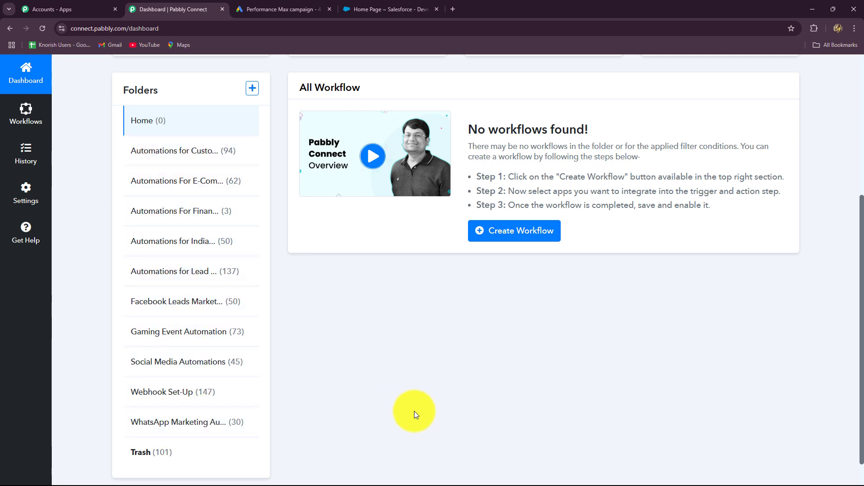
scroll(414, 411, up, 5)
click(749, 169)
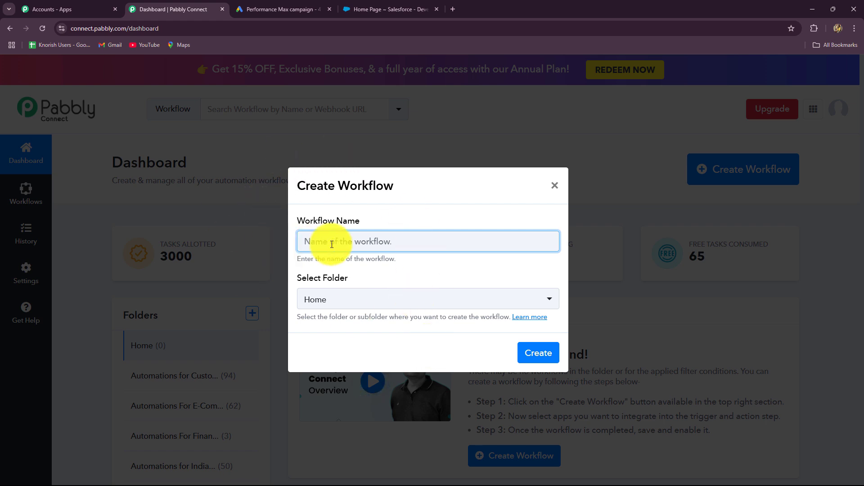
Create workflow 'Create Salesforce Lead for Google Ads Lead' in the Automations for Lead Management folder.
text(Create Salesforce Lead for Google Ads Lead)
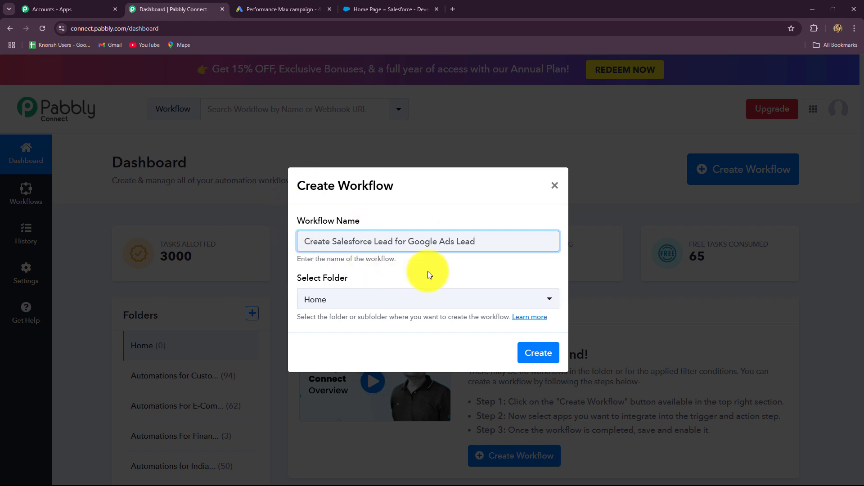
click(399, 306)
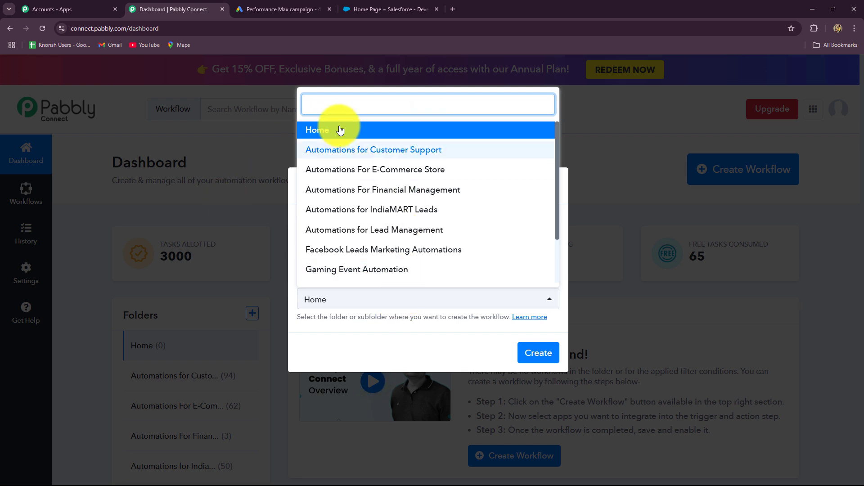
scroll(402, 251, down, 1)
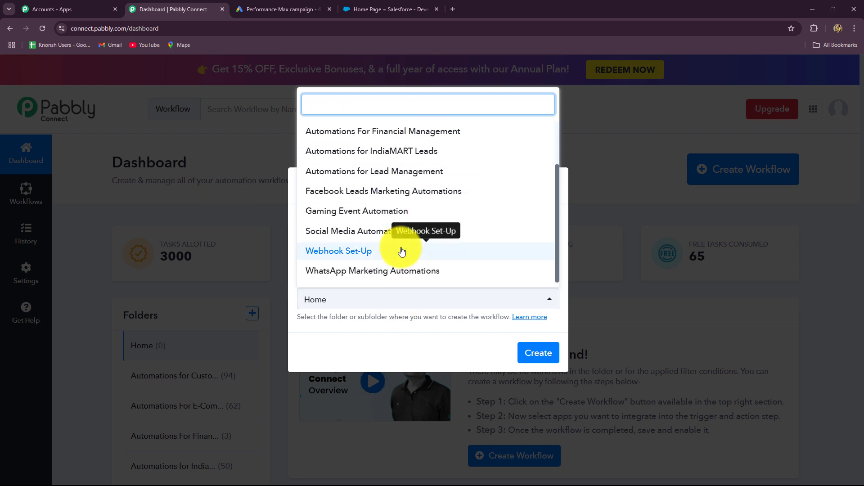
click(310, 171)
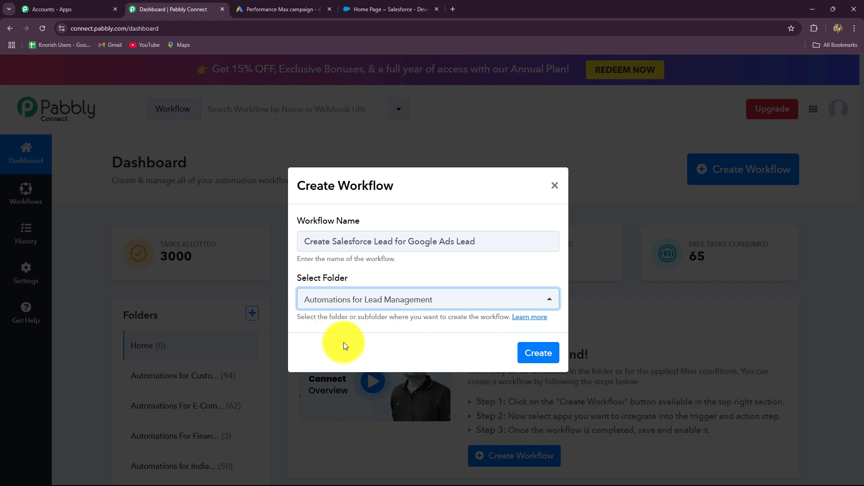
click(543, 352)
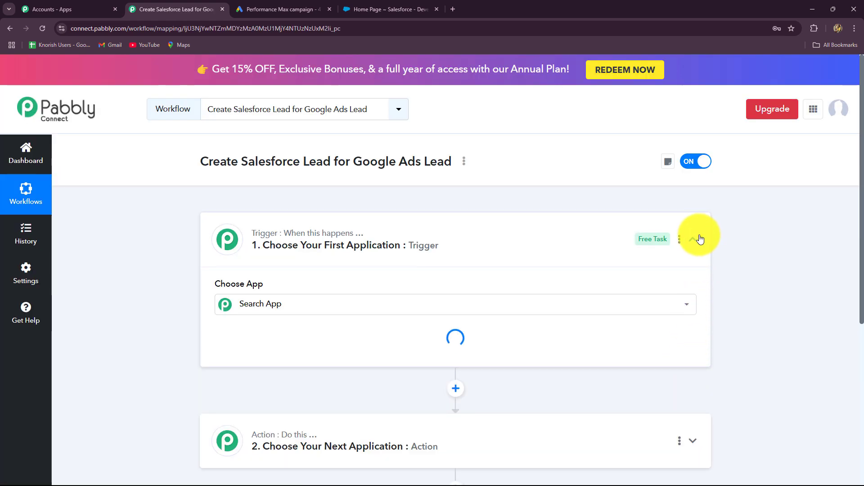
click(700, 238)
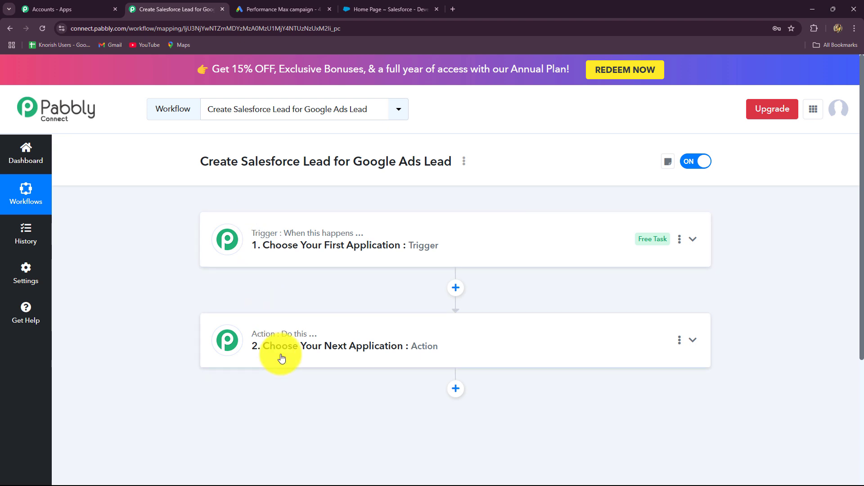
scroll(280, 357, down, 2)
scroll(281, 357, up, 2)
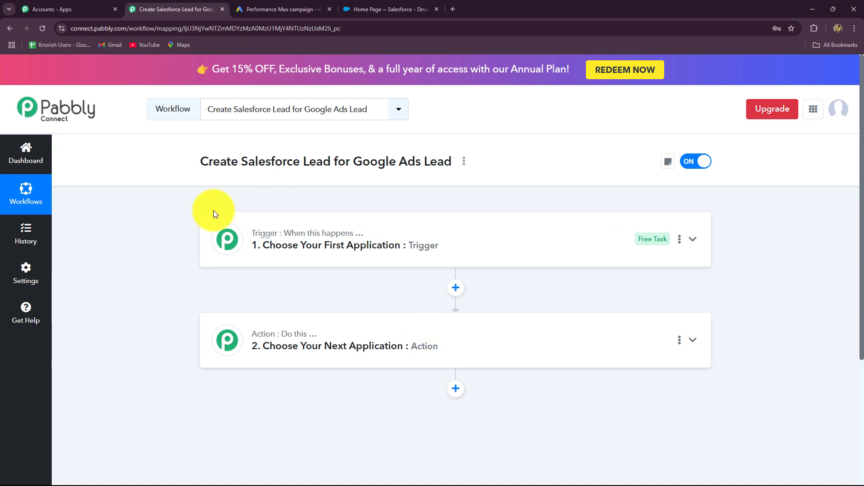
click(252, 242)
Set the trigger to Google Ads with the New Lead Form Entry event.
text(Google)
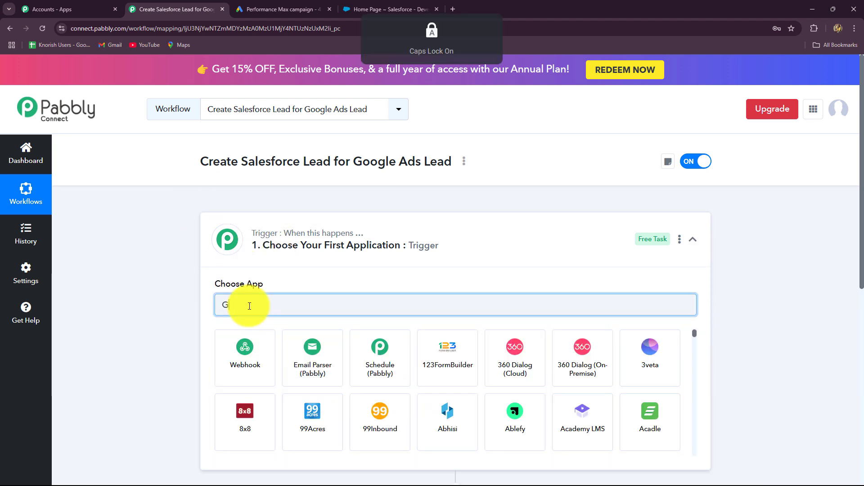
click(247, 351)
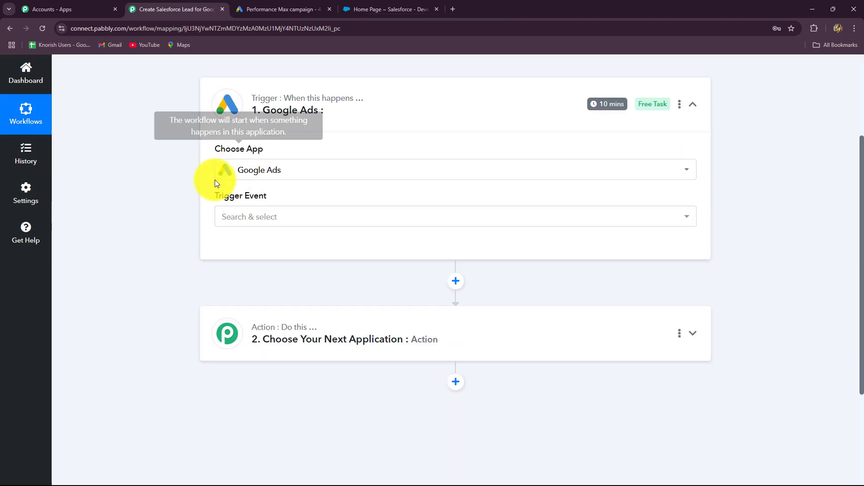
click(253, 220)
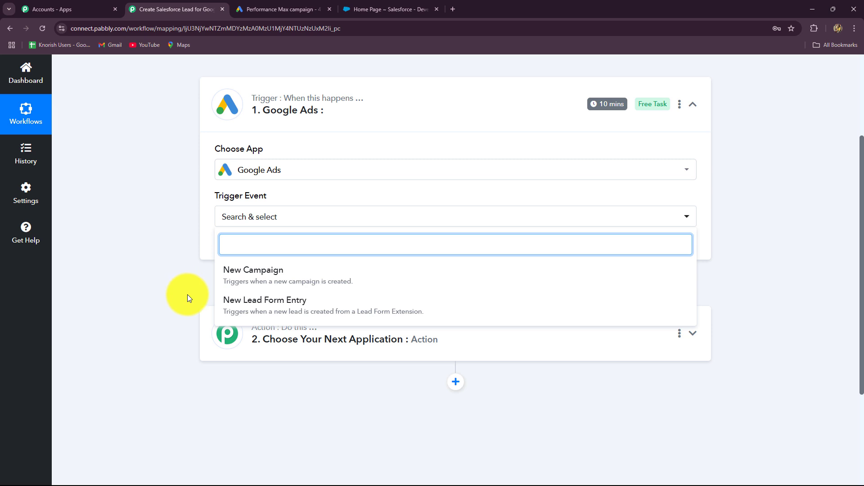
click(251, 314)
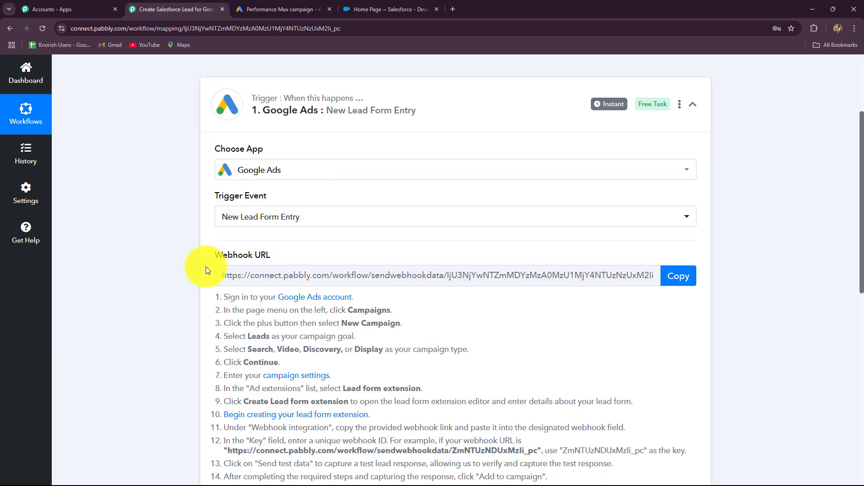
Copy the trigger's webhook URL and select the webhook setup instructions.
scroll(206, 266, down, 2)
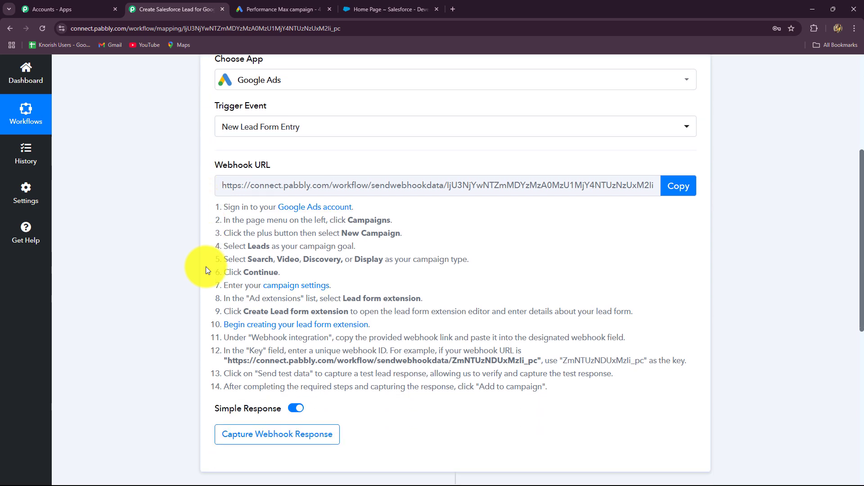
scroll(207, 266, up, 3)
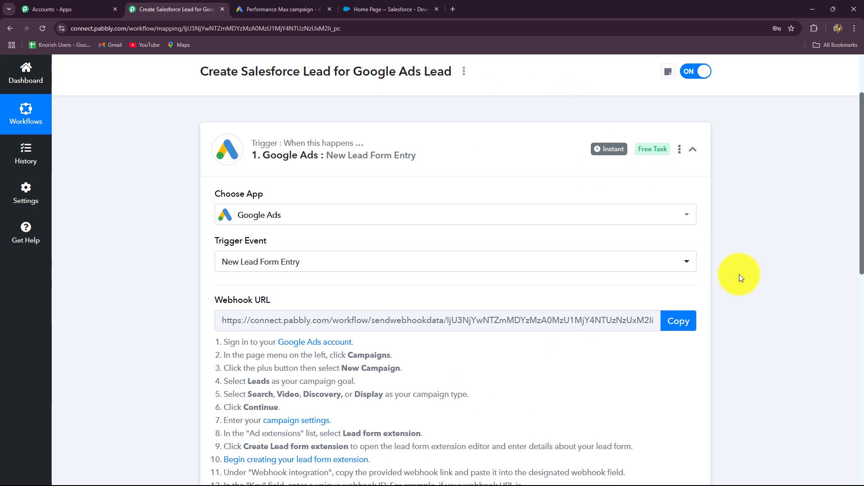
scroll(759, 296, down, 3)
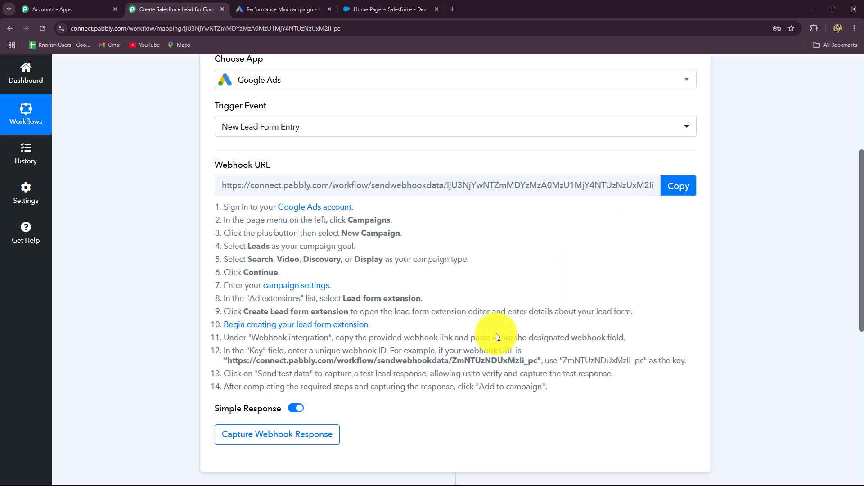
scroll(497, 338, up, 2)
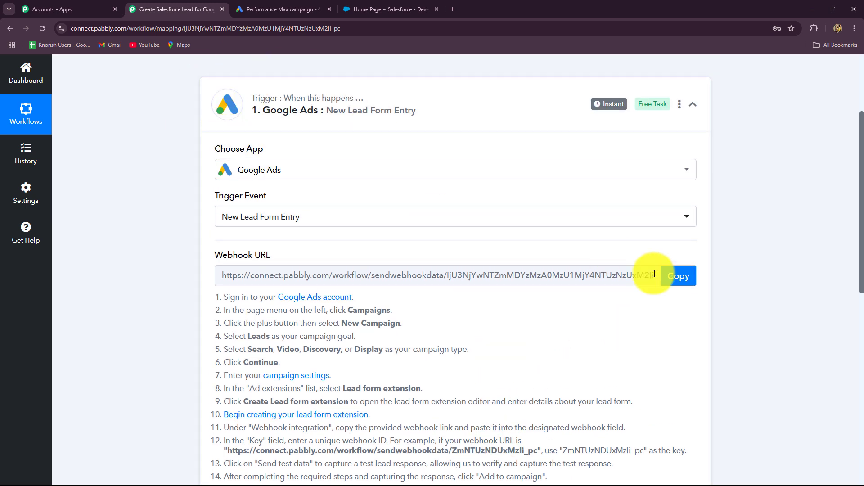
click(682, 276)
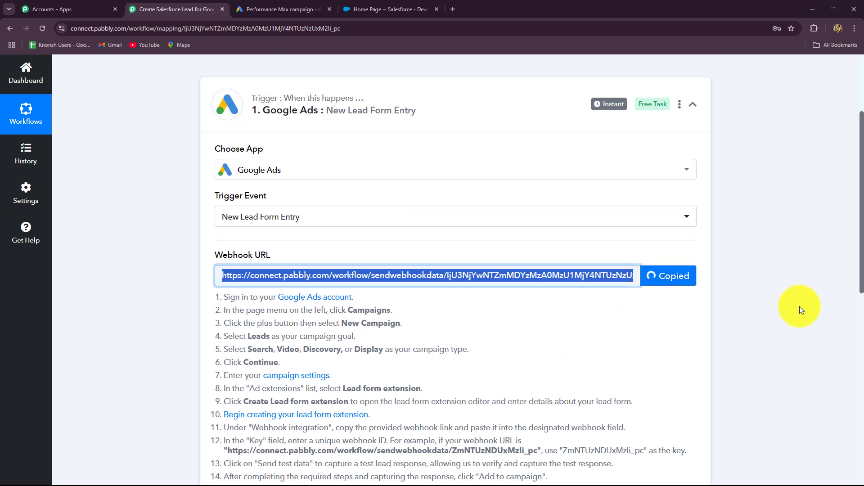
scroll(800, 306, down, 2)
drag(226, 208, 545, 411)
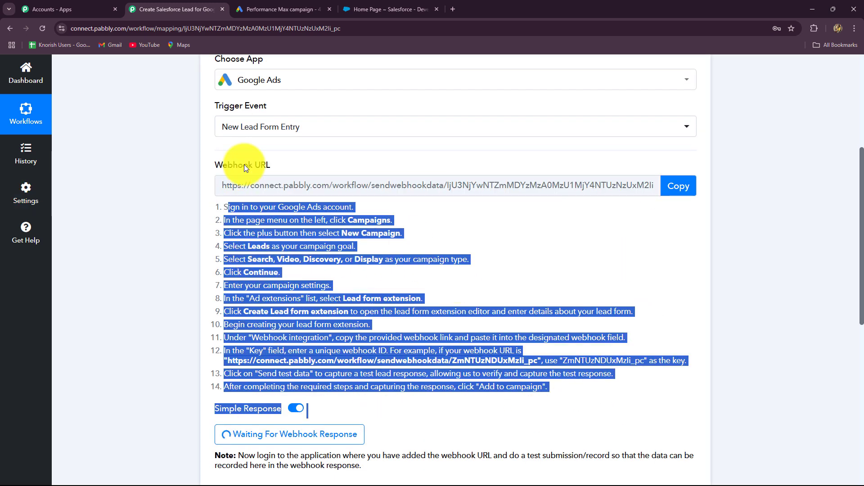
Copy the Pabbly webhook URL and return to the Google Ads lead form editor.
click(286, 9)
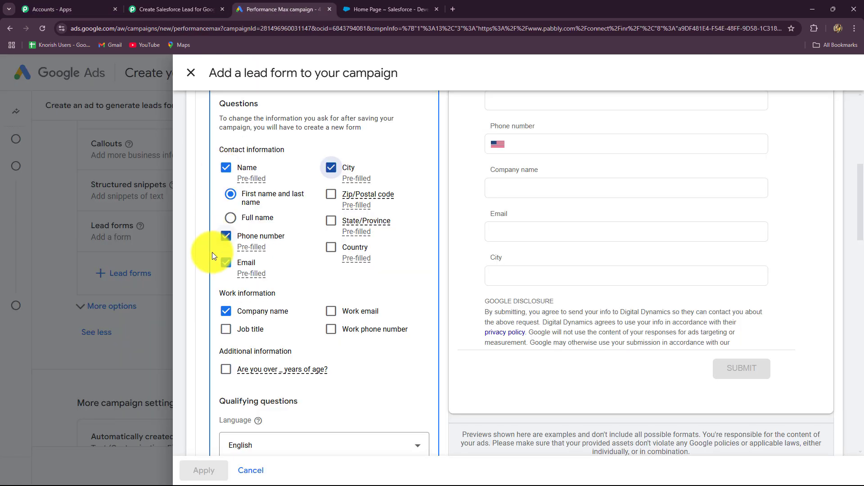
click(153, 10)
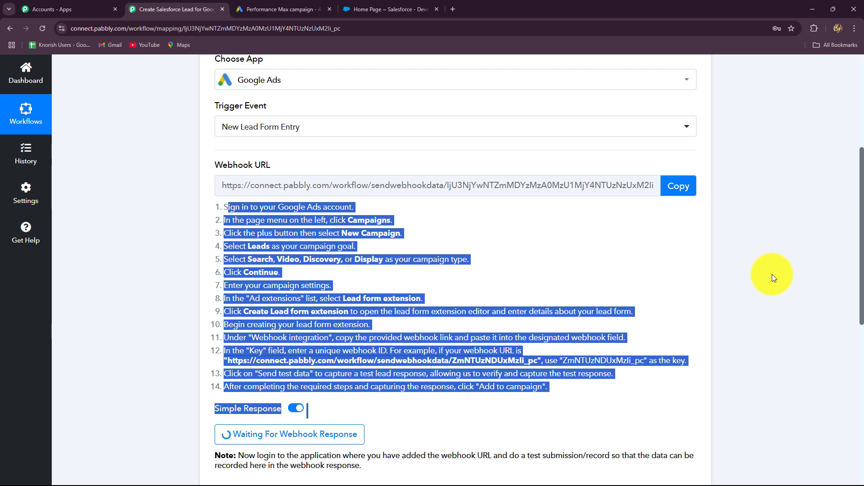
click(678, 186)
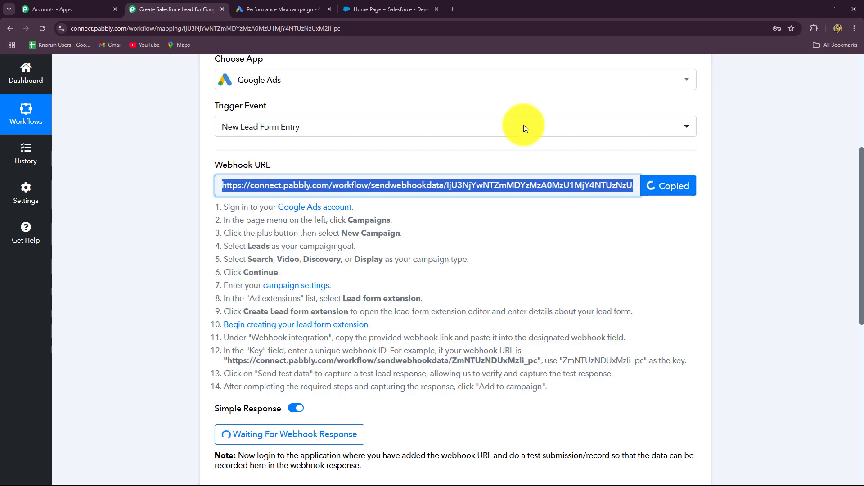
click(280, 9)
click(263, 311)
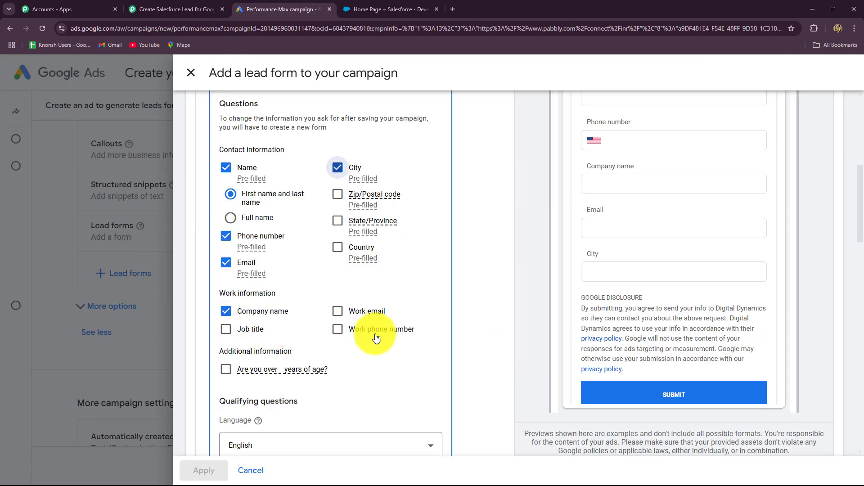
scroll(386, 328, up, 8)
scroll(388, 326, down, 10)
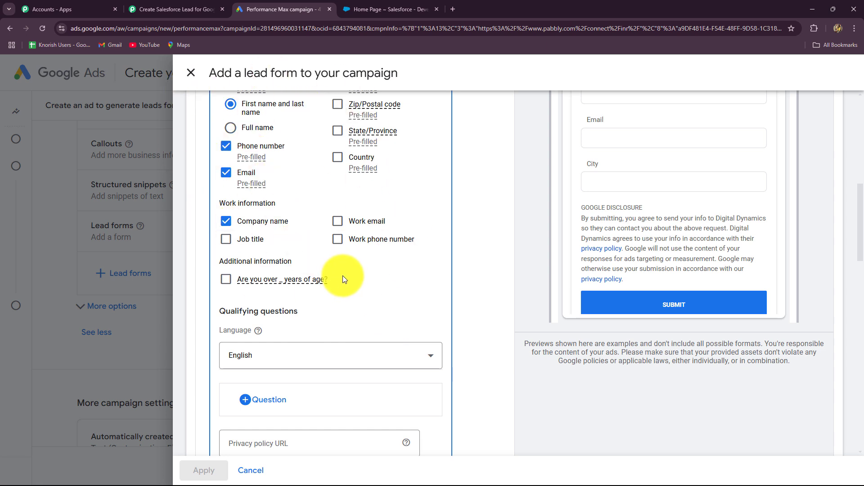
scroll(344, 277, down, 9)
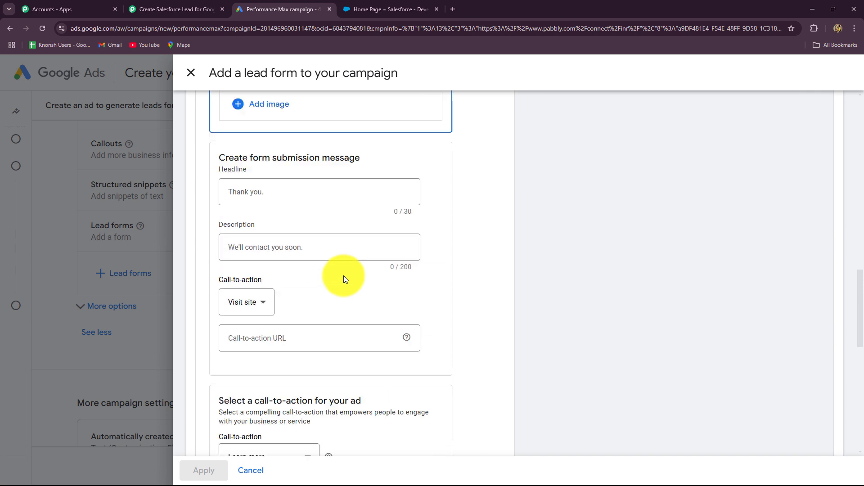
scroll(344, 275, down, 7)
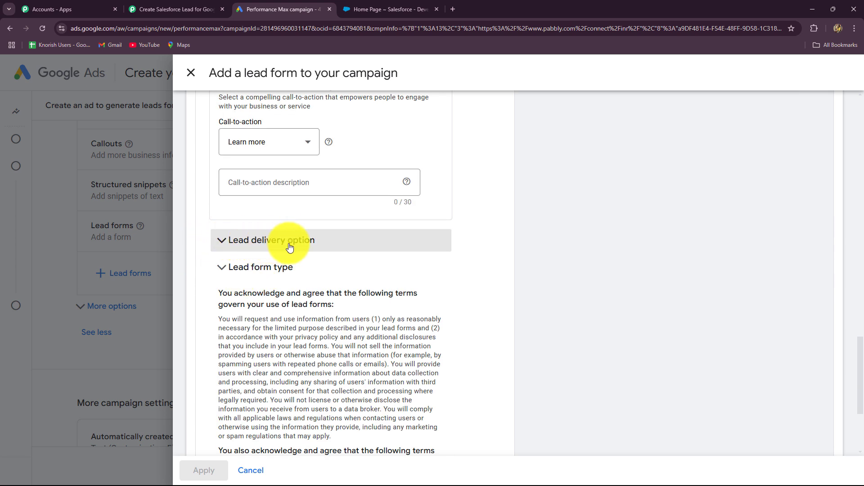
Expand Lead delivery and paste the Pabbly webhook URL into the Webhook URL field.
click(235, 244)
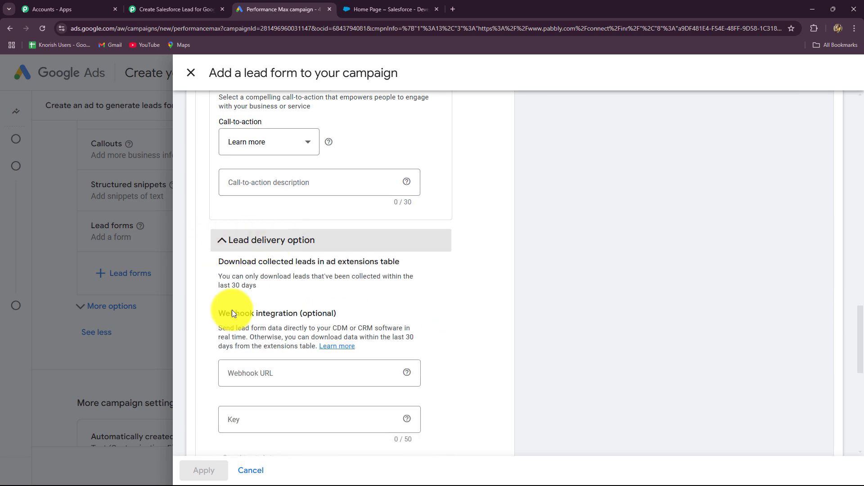
scroll(233, 313, down, 4)
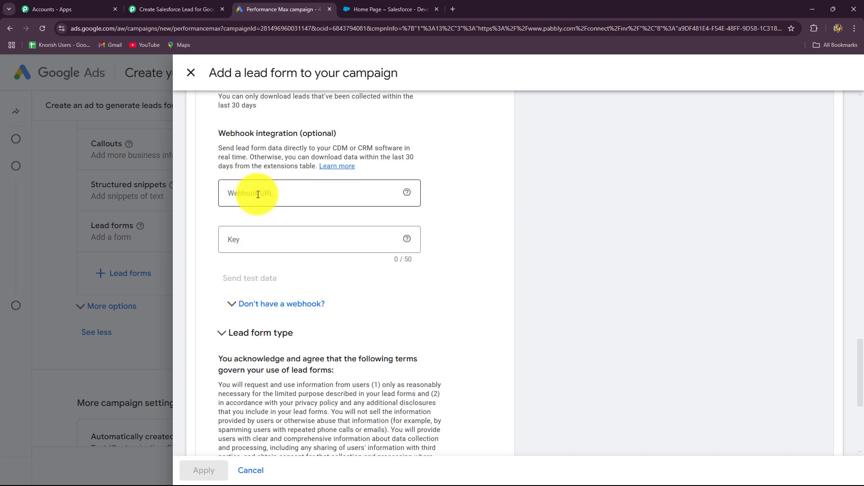
click(258, 194)
key(ctrl+v)
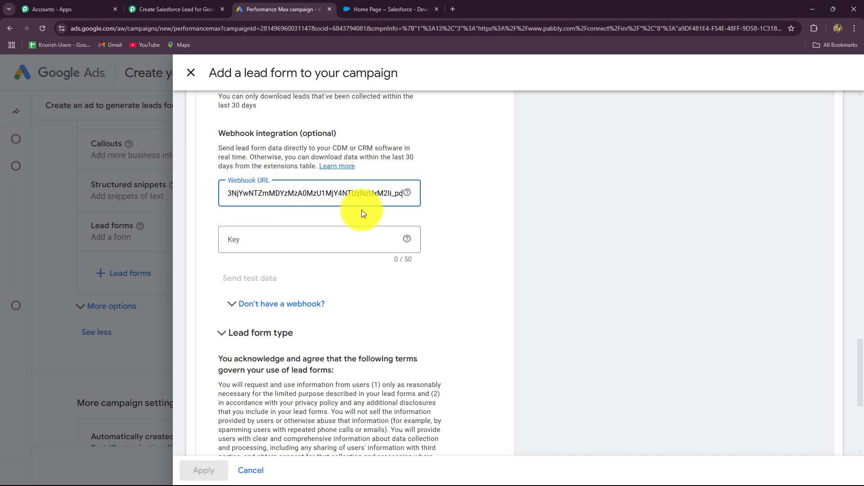
click(278, 241)
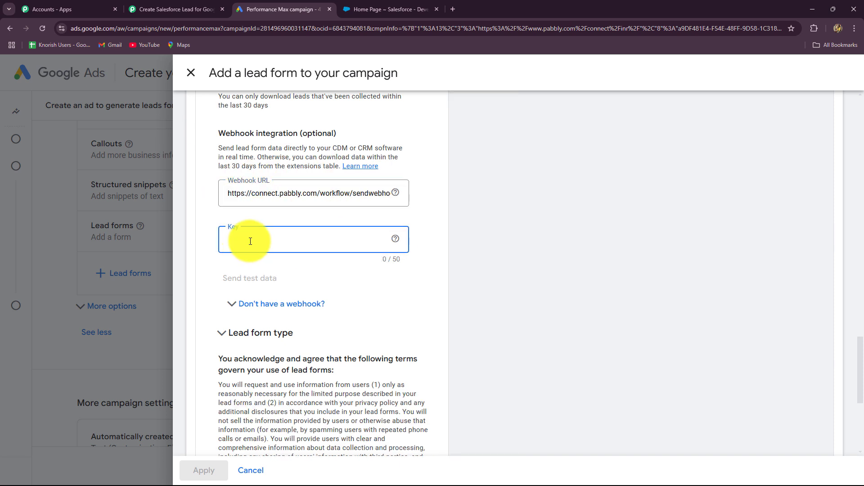
Enter 'New Leads' as the webhook integration key.
key(Caps_Lock)
text(N)
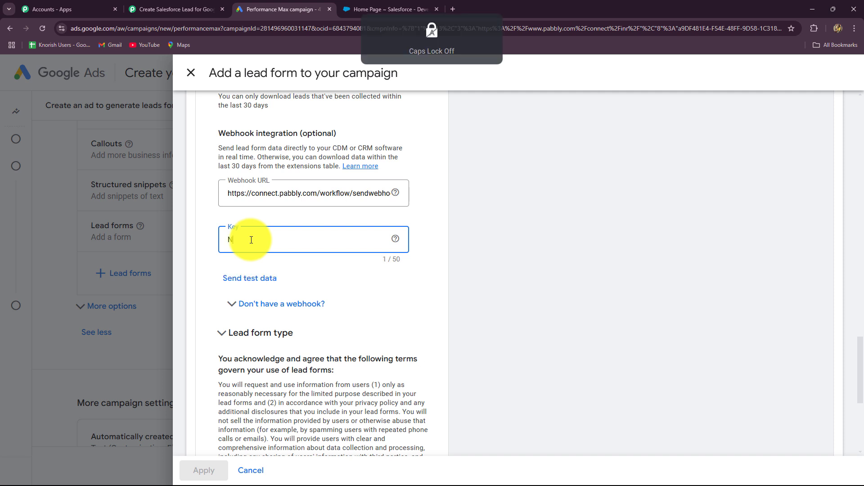
key(Caps_Lock)
text(ew Leads)
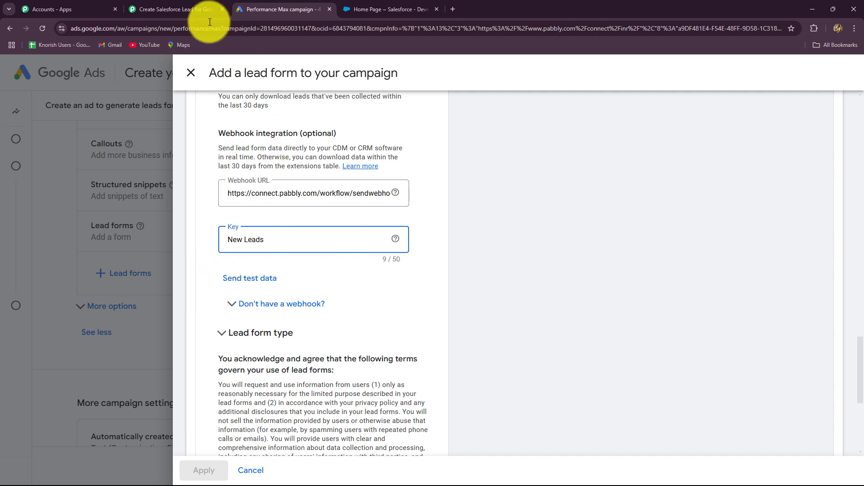
Check the Pabbly workflow's webhook status and return to the Google Ads lead form.
click(189, 9)
scroll(302, 270, down, 4)
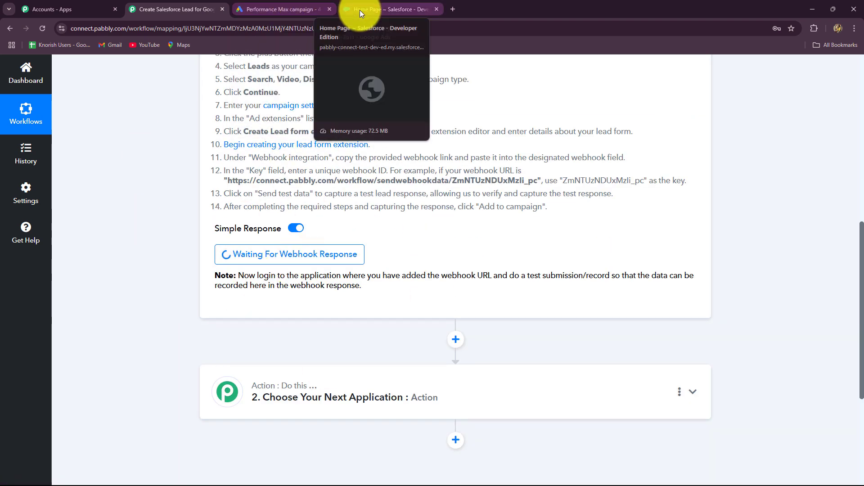
click(304, 6)
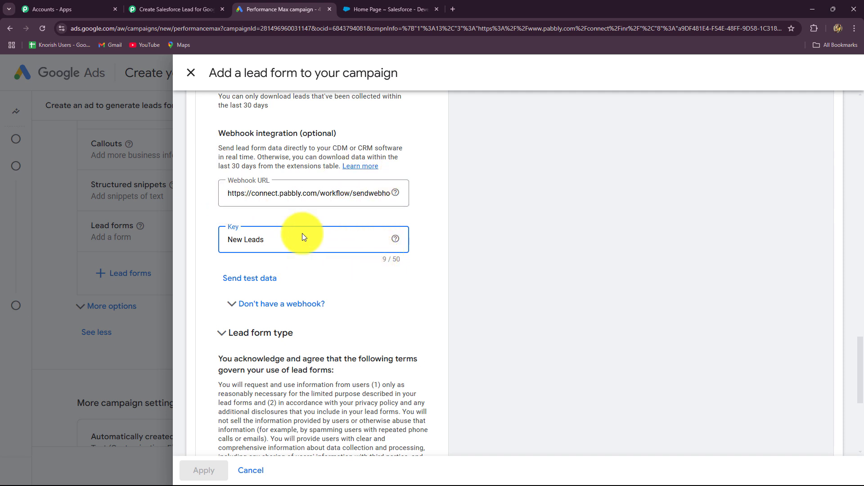
click(297, 245)
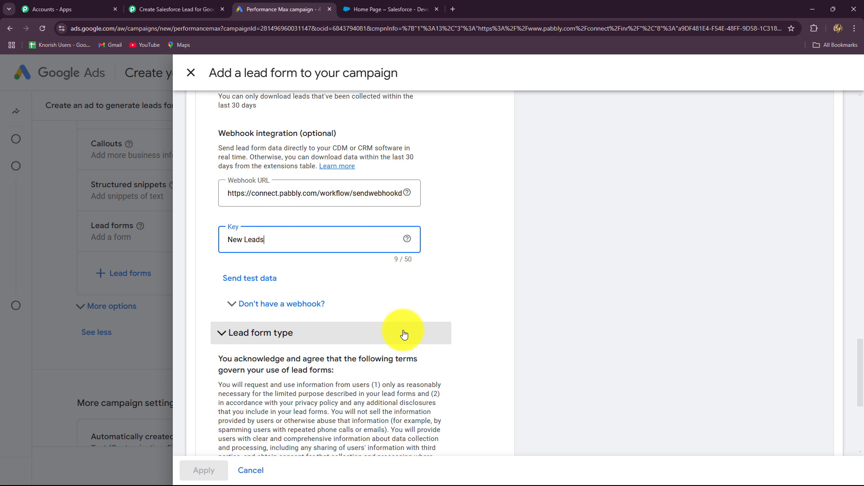
click(157, 10)
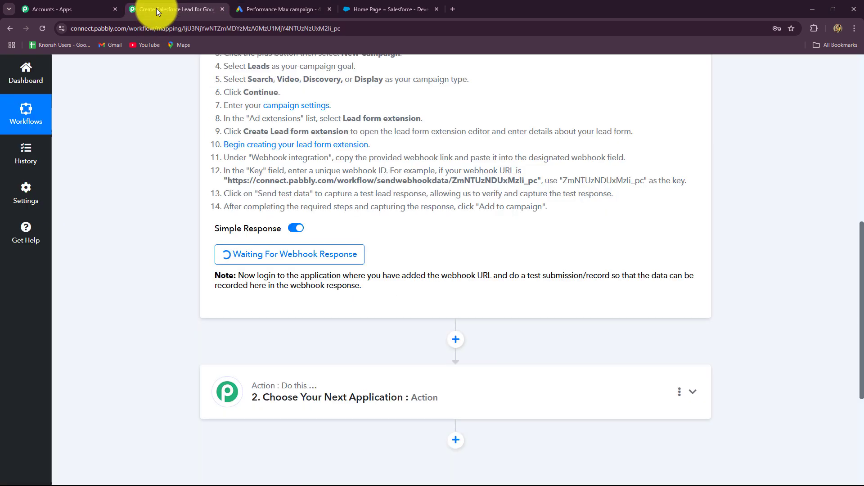
click(280, 9)
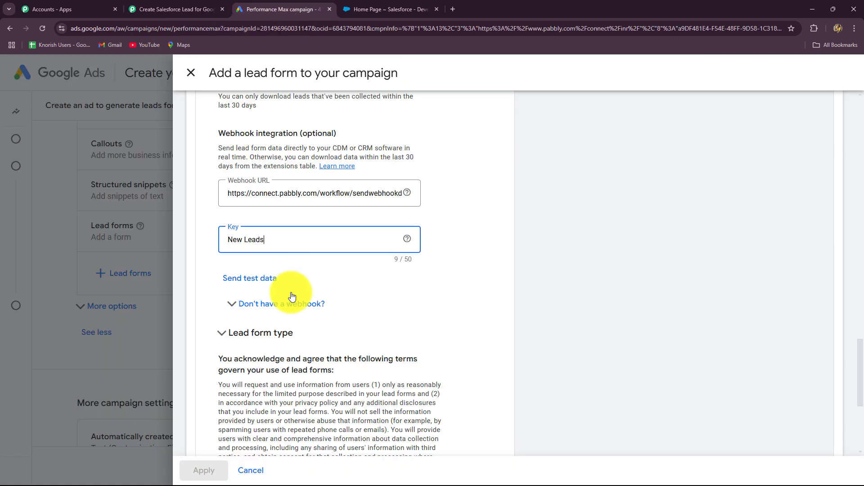
Send test lead data from Google Ads and view Pabbly's received response.
click(250, 279)
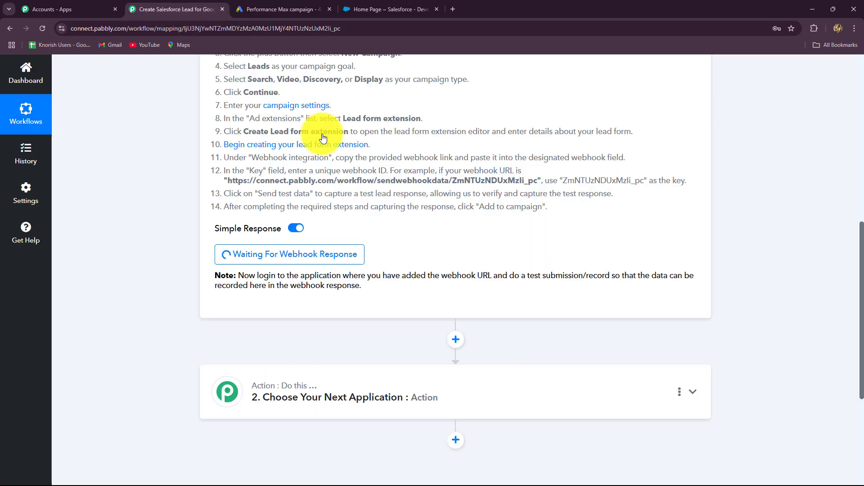
click(167, 10)
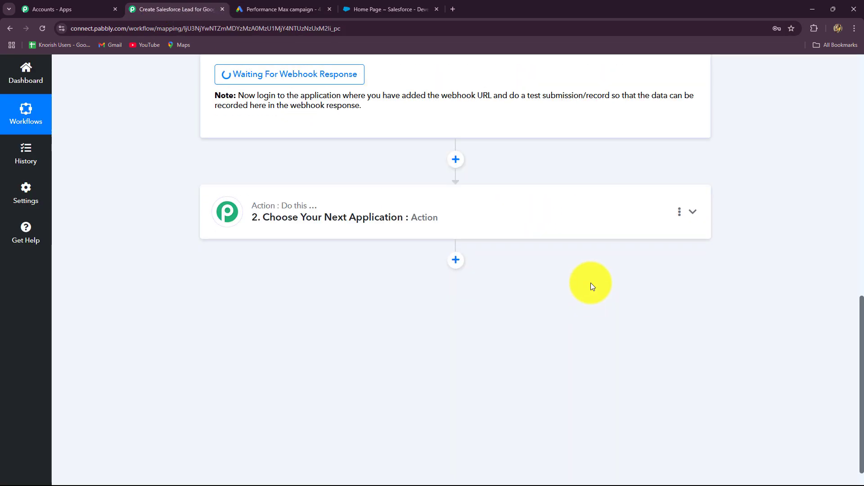
scroll(861, 346, down, 3)
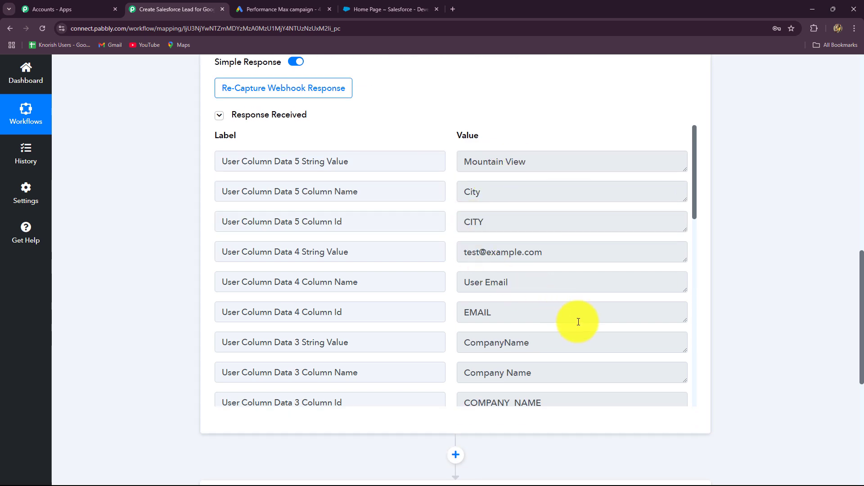
scroll(579, 322, down, 4)
scroll(578, 321, up, 4)
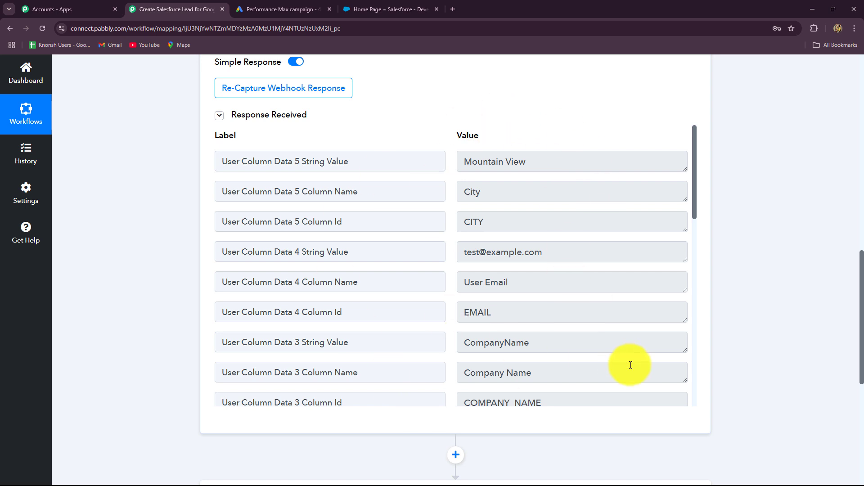
Inspect the captured Mountain View city, test email and phone number values.
click(538, 165)
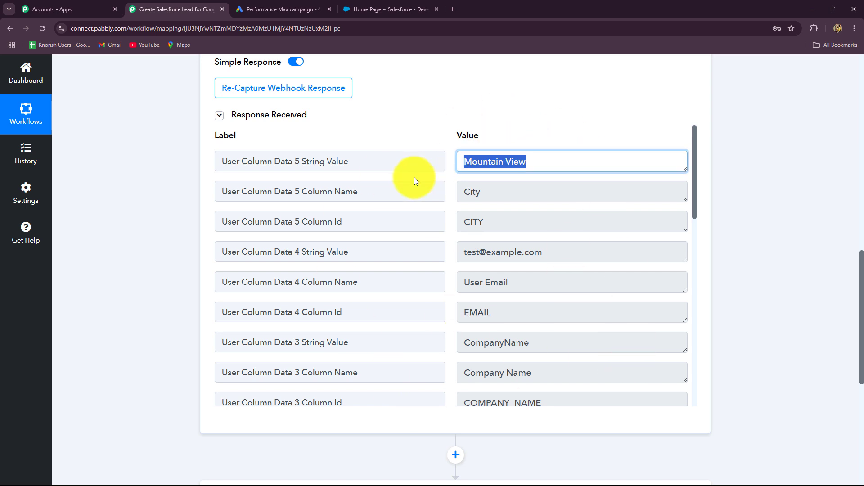
scroll(530, 273, down, 2)
click(469, 163)
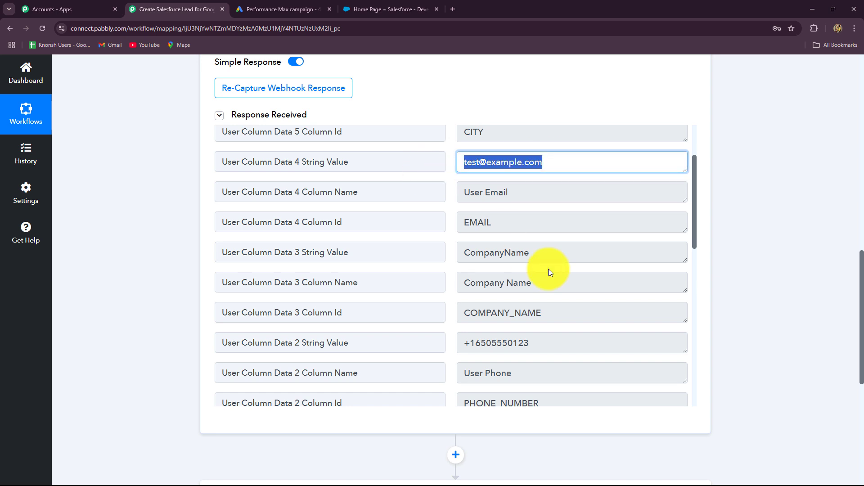
scroll(553, 268, down, 2)
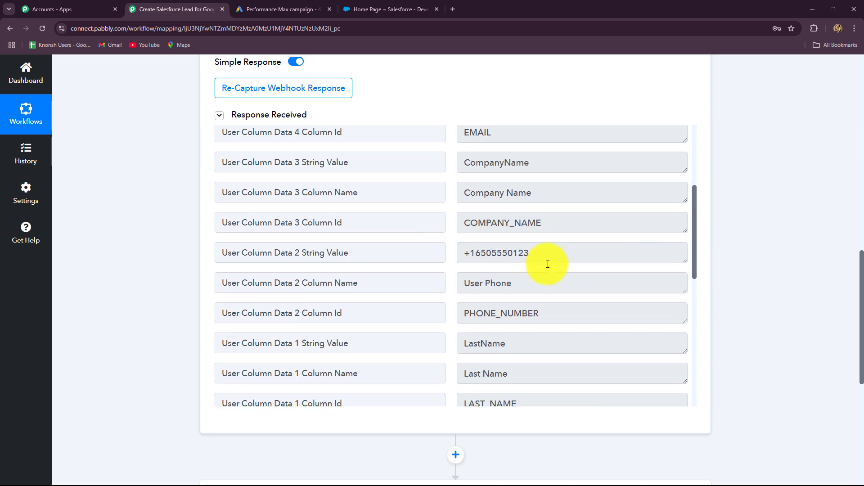
scroll(554, 265, down, 2)
click(540, 207)
scroll(554, 303, down, 3)
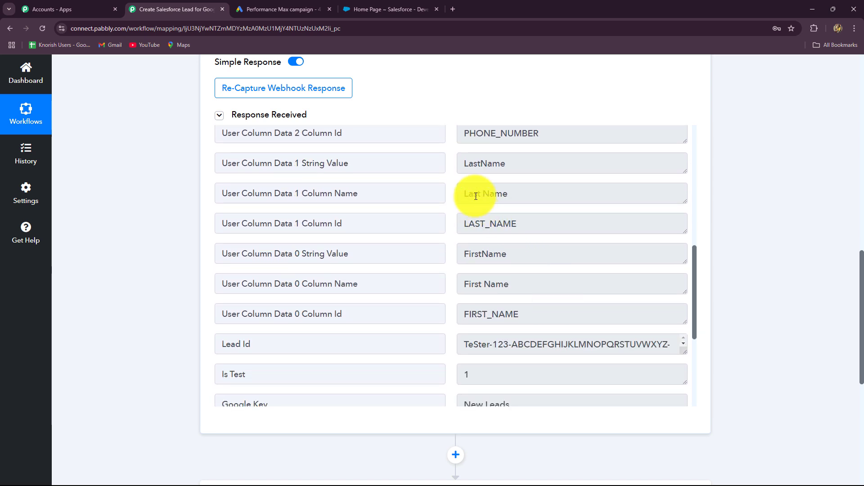
scroll(555, 337, down, 1)
scroll(556, 337, down, 1)
scroll(520, 392, down, 4)
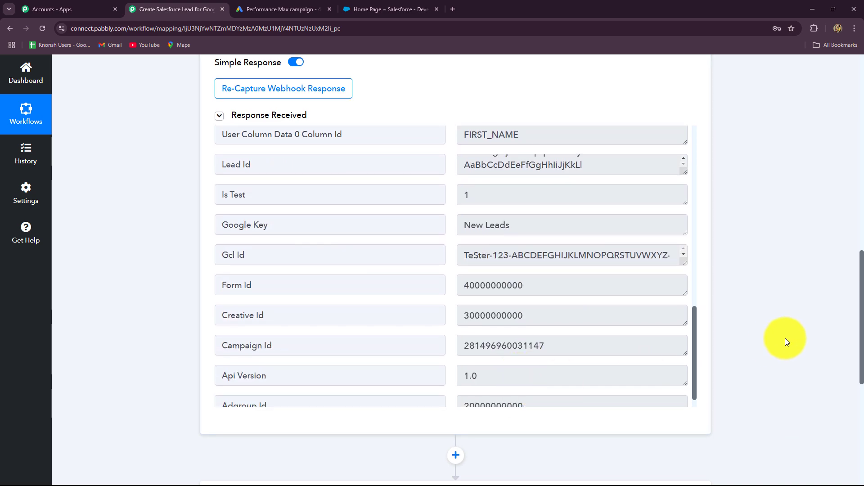
scroll(788, 338, up, 5)
scroll(788, 341, up, 8)
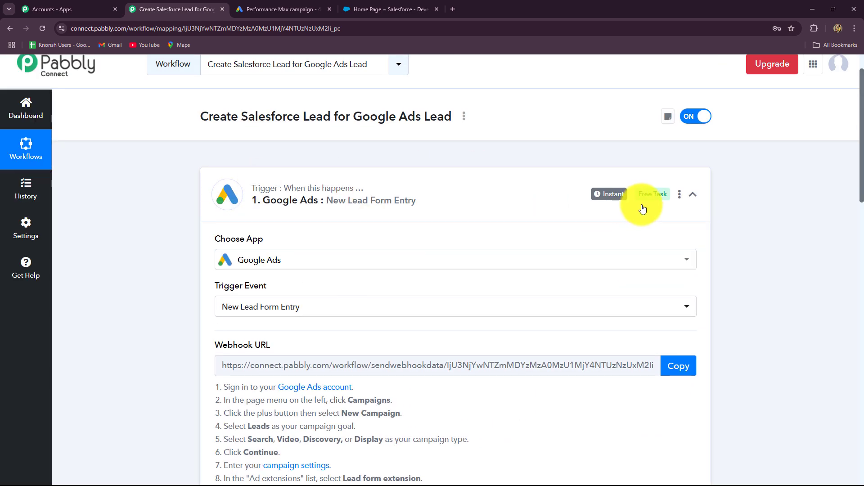
Collapse the Google Ads trigger step and briefly check the Salesforce tab.
click(681, 194)
click(694, 194)
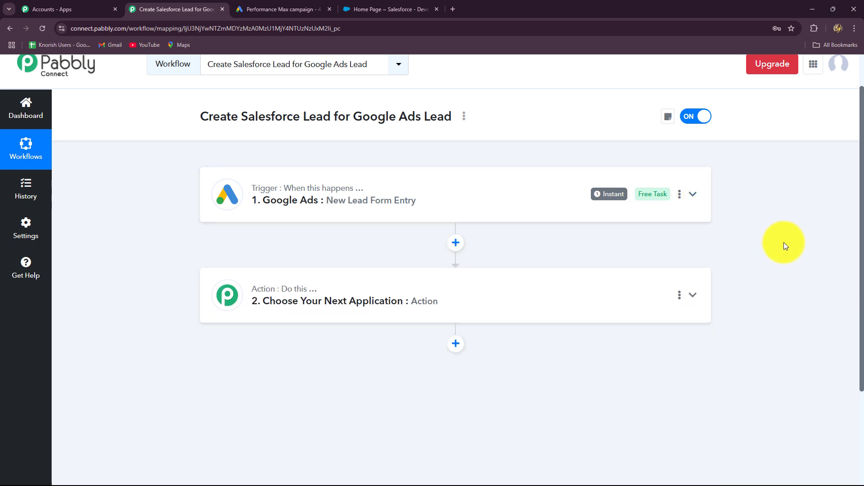
scroll(784, 242, down, 3)
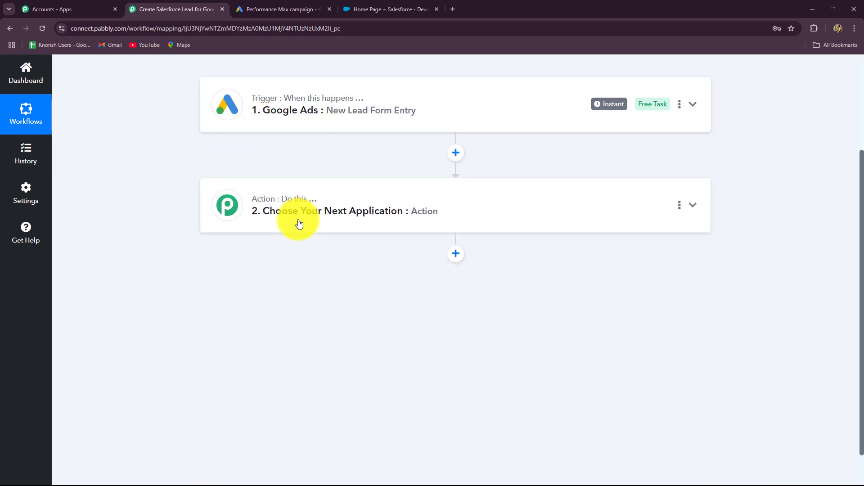
click(396, 8)
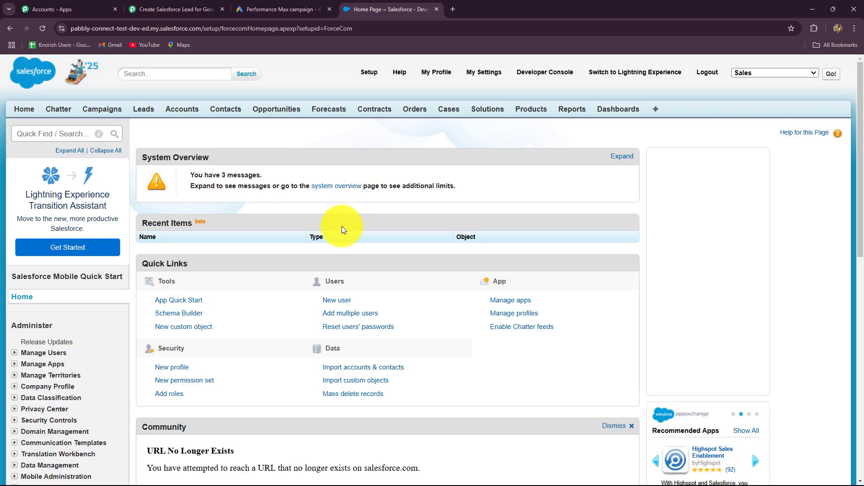
click(157, 9)
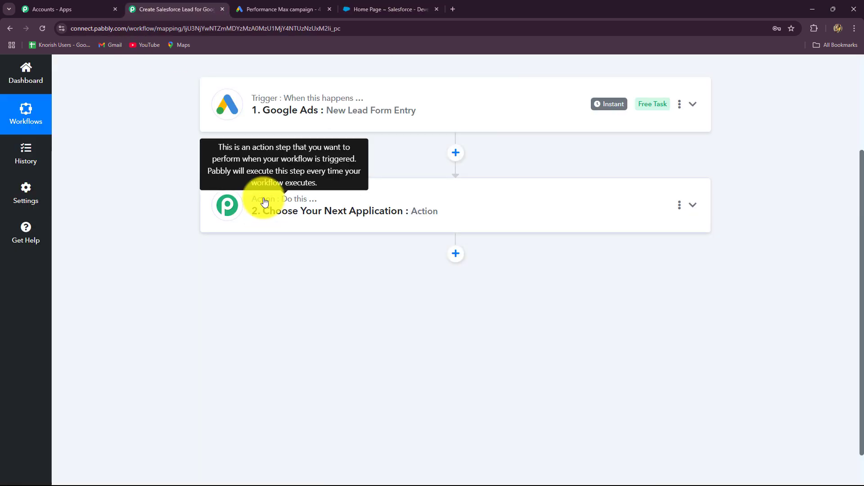
Search 'Sales' and choose Salesforce as the action app.
click(264, 202)
click(220, 249)
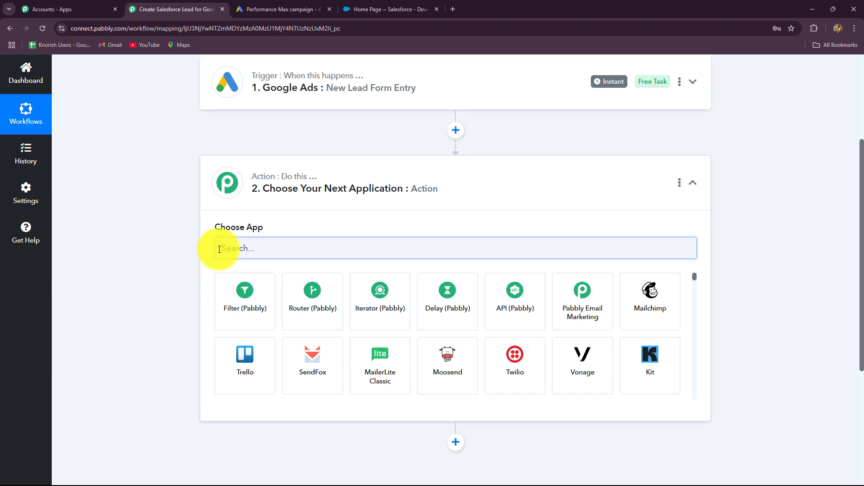
key(Caps_Lock)
text(S)
key(Caps_Lock)
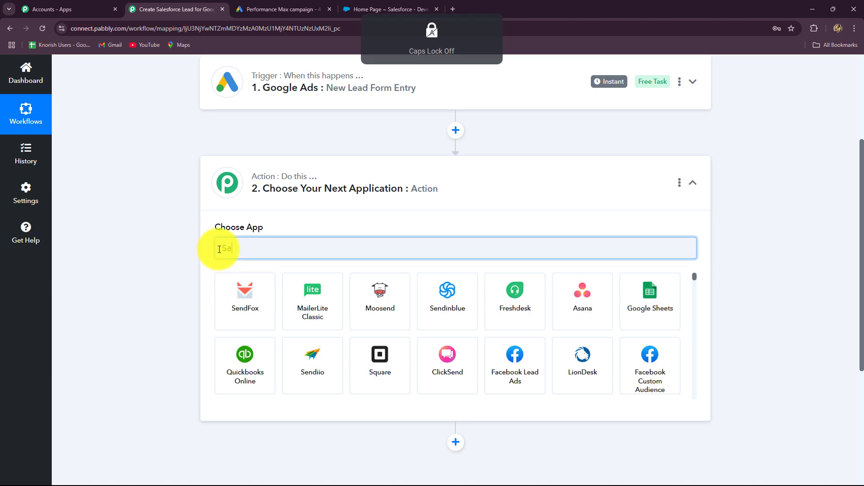
text(ales)
click(364, 300)
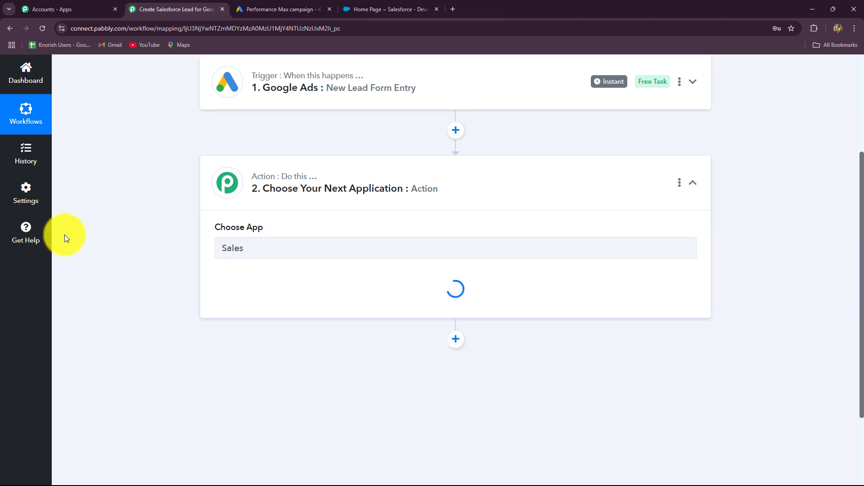
Choose Create Record as the action event and begin connecting a Salesforce account.
scroll(139, 257, down, 2)
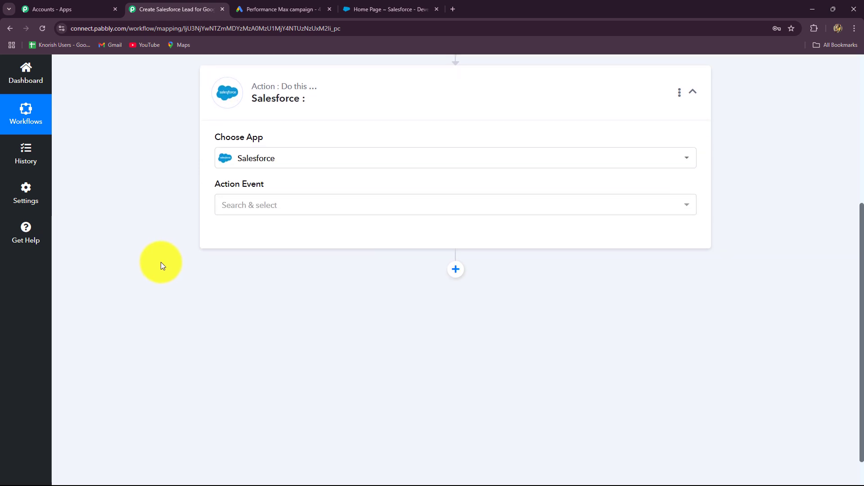
click(228, 212)
click(231, 268)
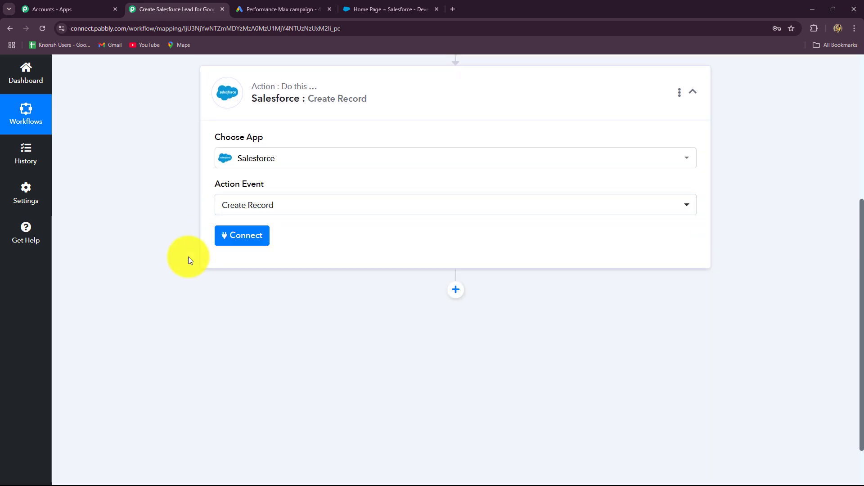
click(242, 235)
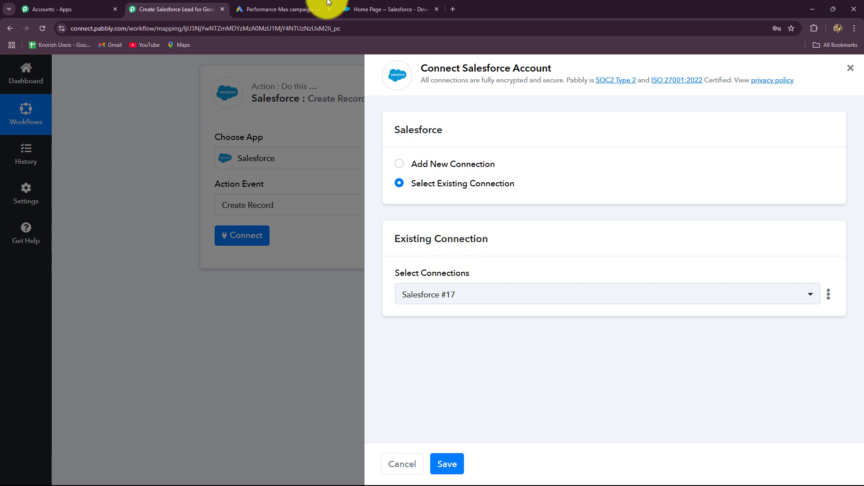
Check the Salesforce account in its tab, then return to the Pabbly connection setup.
click(387, 9)
click(184, 9)
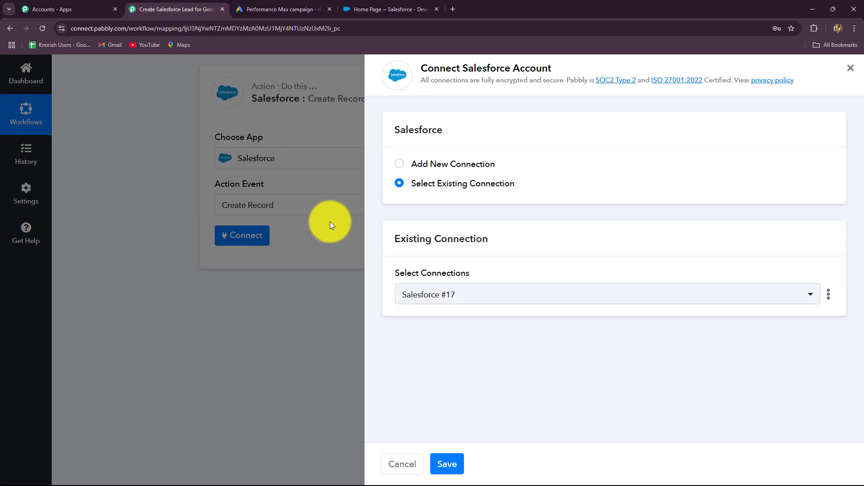
click(355, 7)
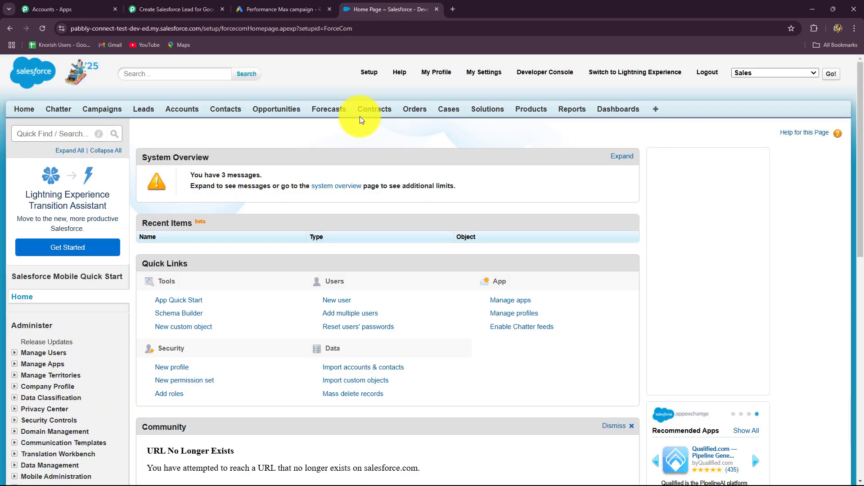
click(157, 10)
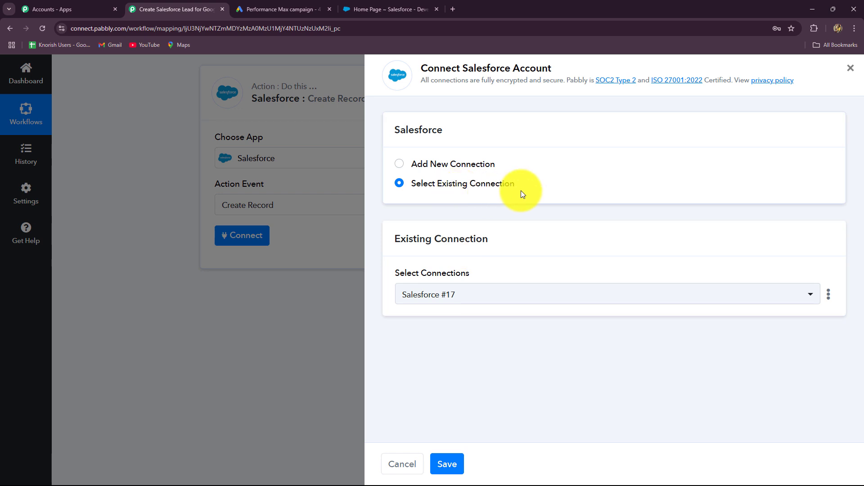
Add a new Salesforce connection and allow Pabbly Connect access, creating Salesforce #18.
click(399, 168)
click(458, 310)
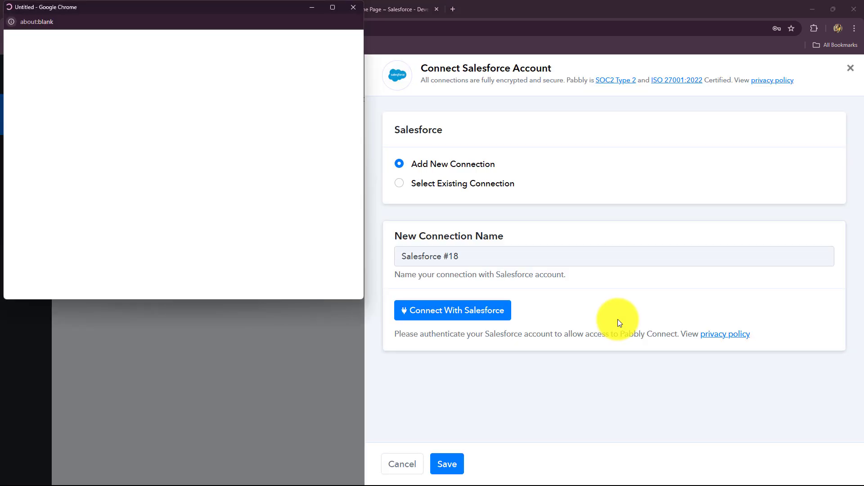
scroll(193, 196, down, 10)
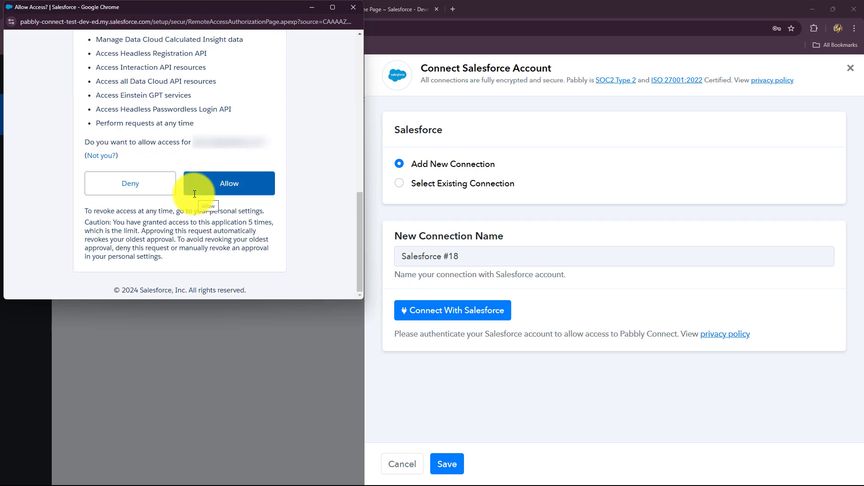
click(204, 185)
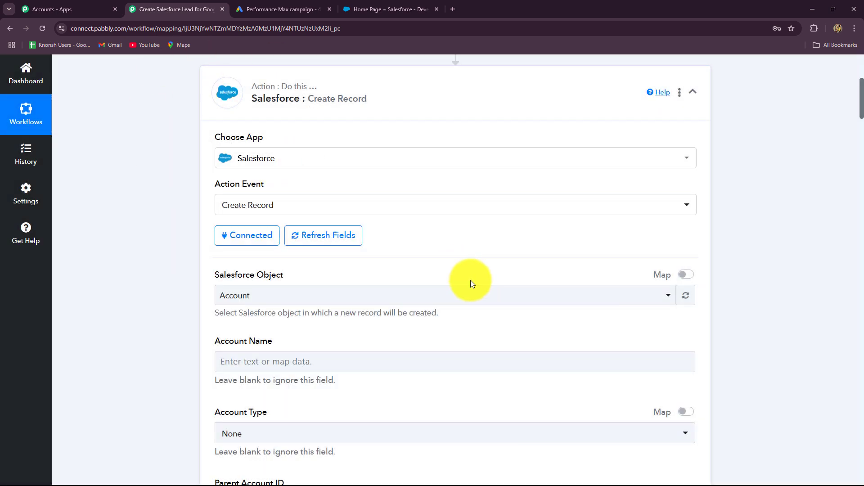
Change the Salesforce Object from Account to Lead so fields like First Name and Company appear.
scroll(471, 280, down, 3)
scroll(471, 281, down, 4)
scroll(472, 283, down, 3)
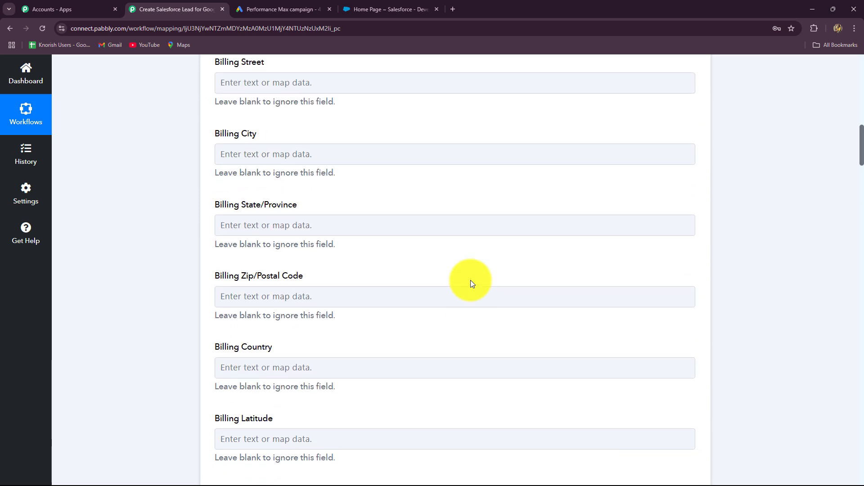
scroll(472, 282, up, 9)
scroll(234, 284, down, 3)
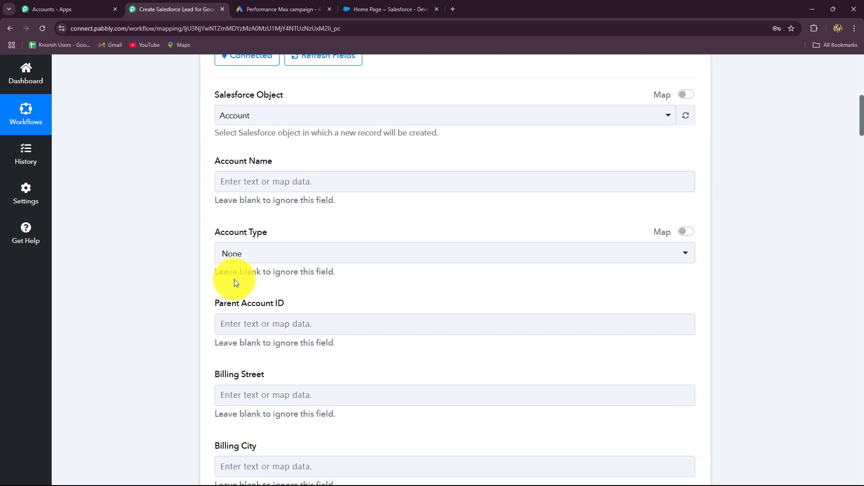
click(267, 118)
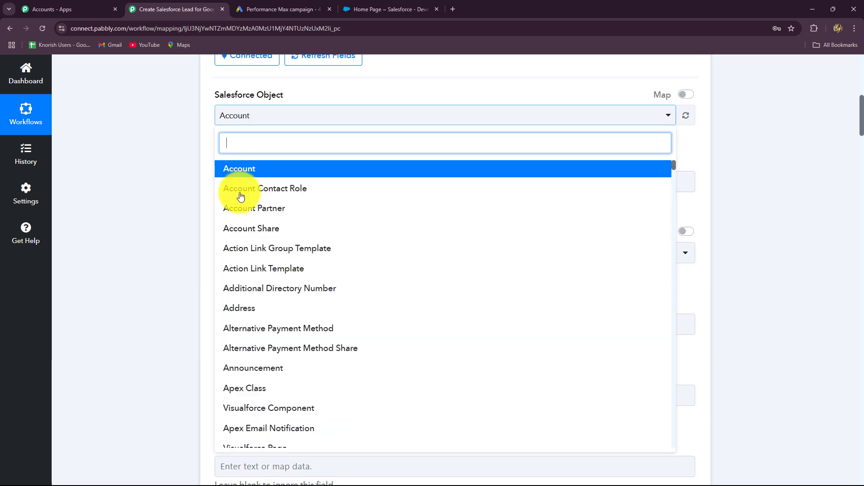
text(lead)
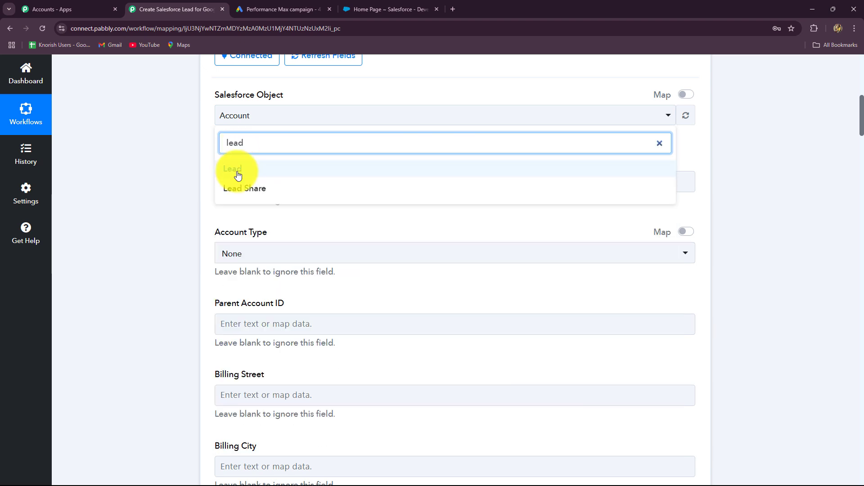
click(238, 173)
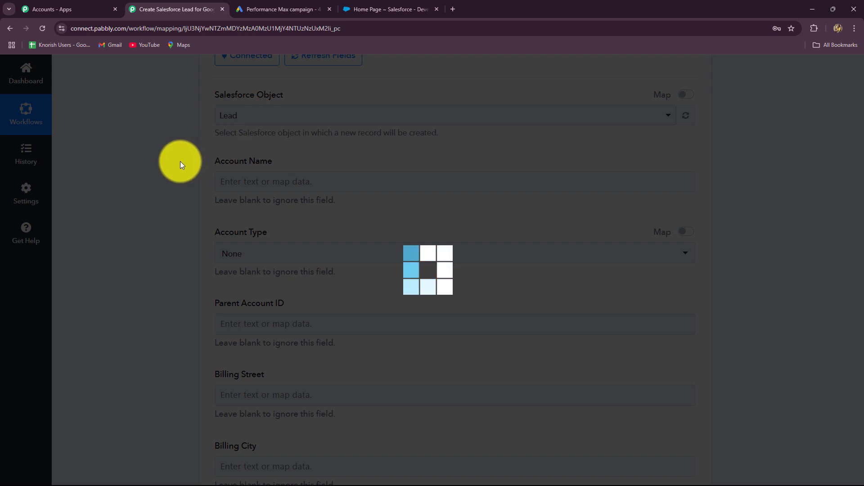
scroll(251, 198, down, 2)
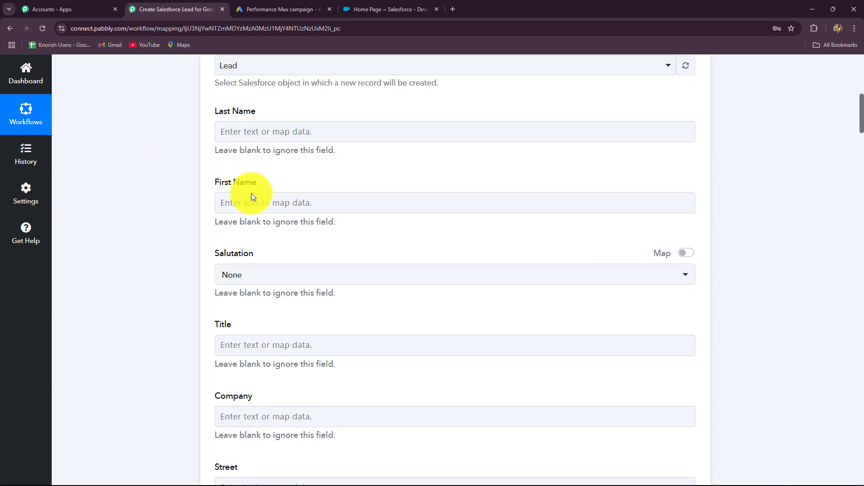
scroll(269, 257, down, 4)
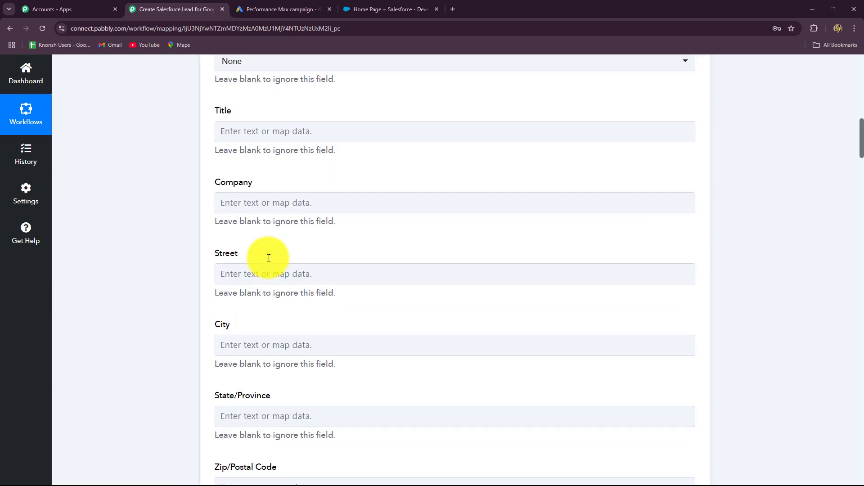
scroll(268, 255, up, 4)
click(268, 168)
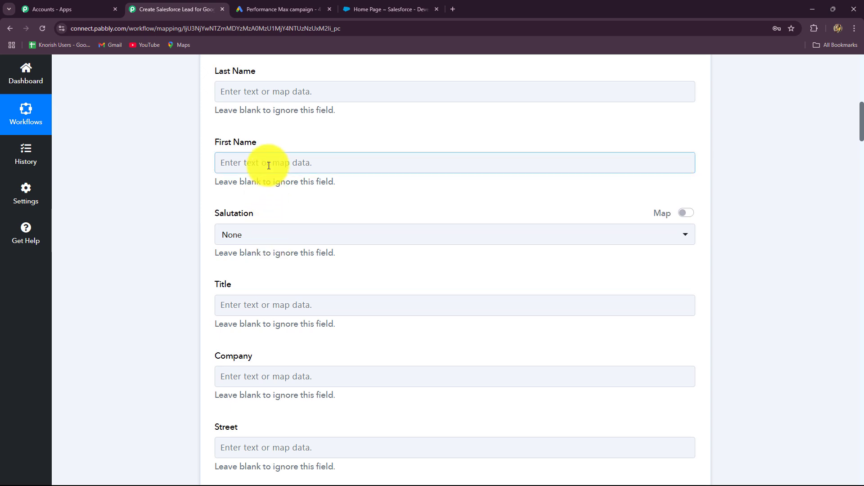
click(311, 130)
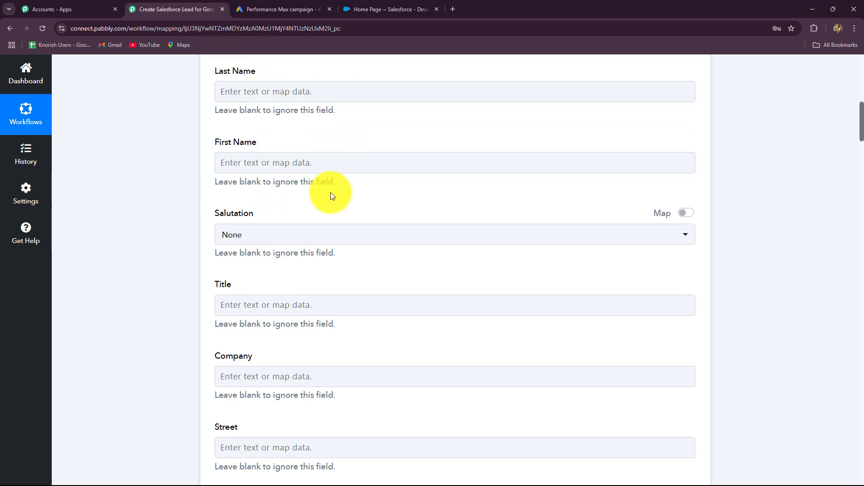
Map the Google Ads lead's LastName into the Salesforce Last Name field.
scroll(330, 194, up, 2)
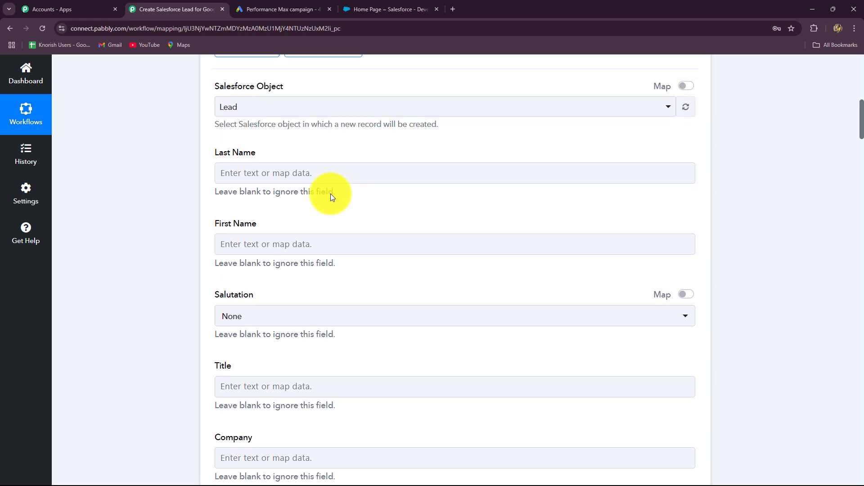
click(305, 183)
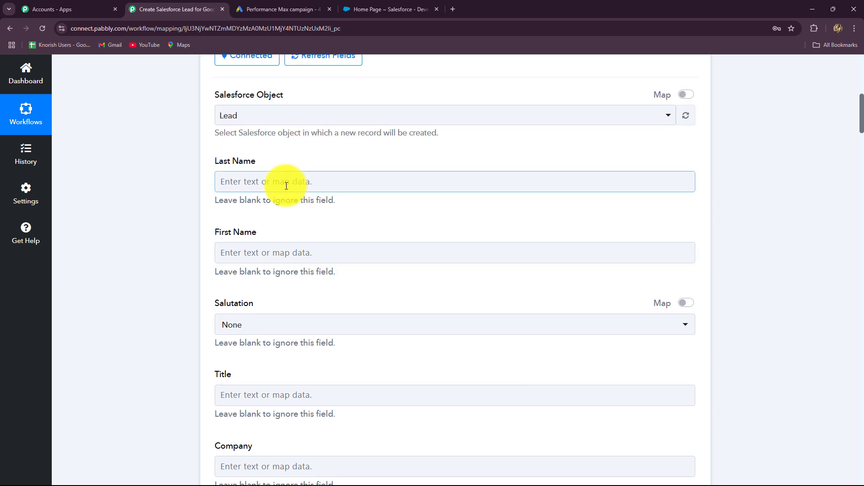
click(287, 185)
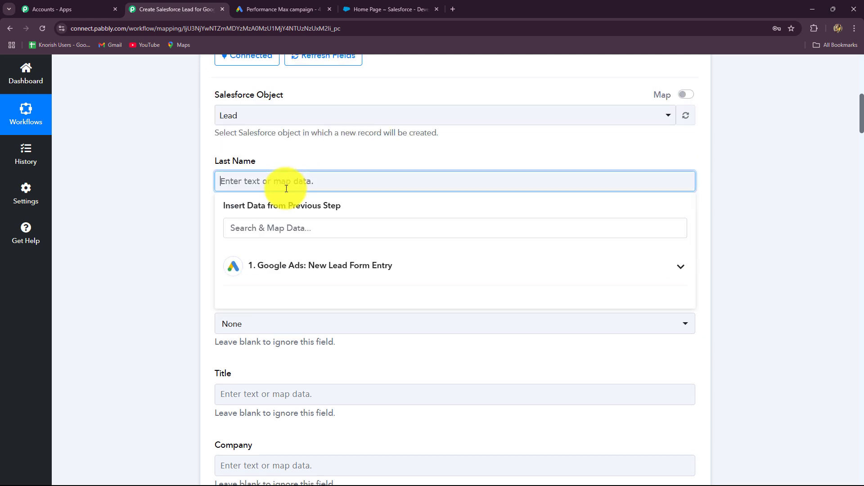
click(303, 266)
click(291, 234)
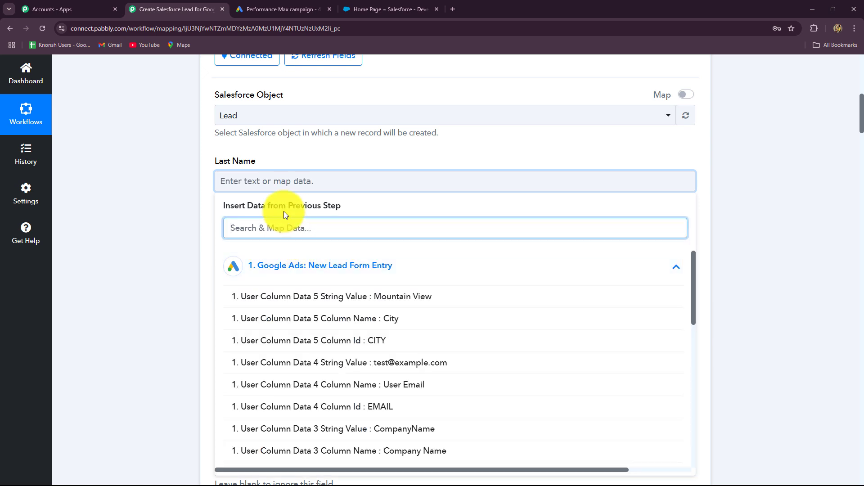
text(las)
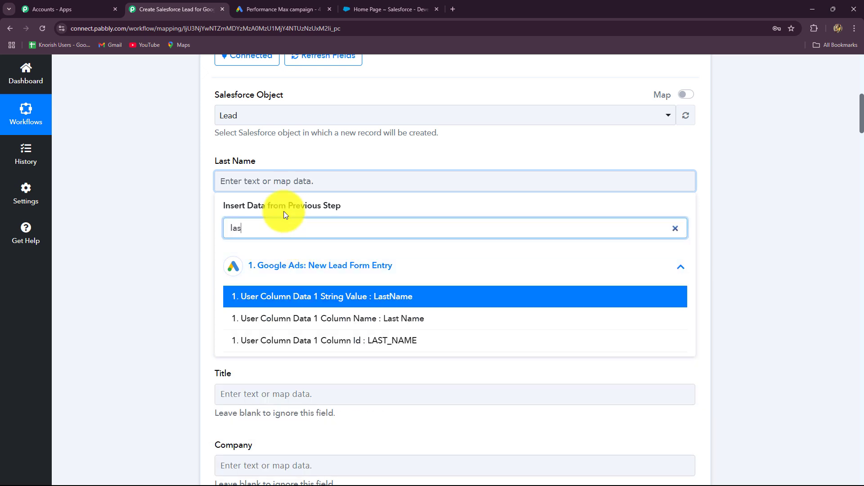
click(383, 298)
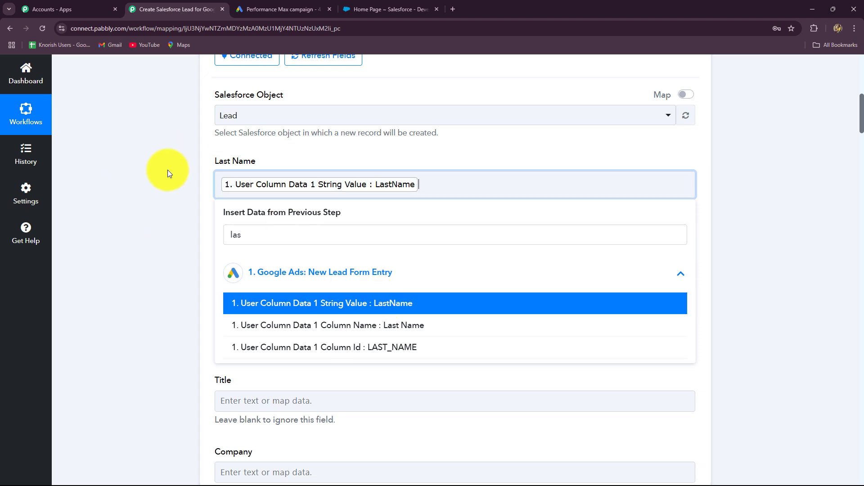
click(188, 209)
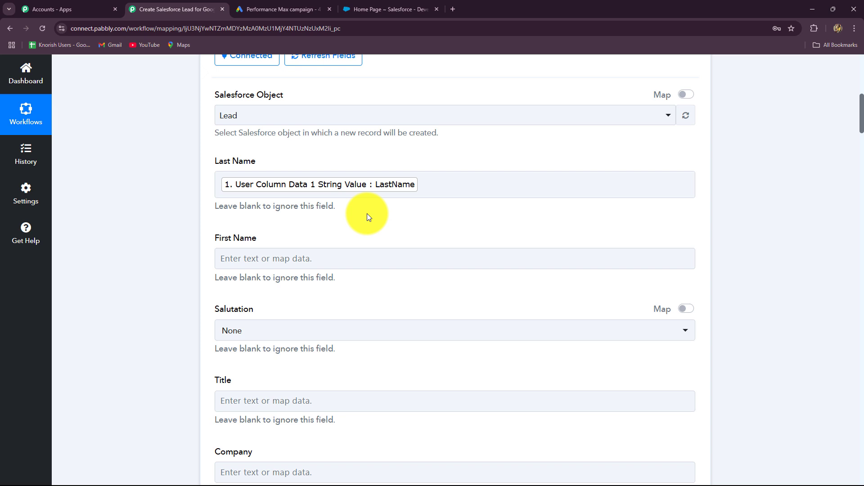
Map the Google Ads lead's FirstName into the Salesforce First Name field.
scroll(366, 215, down, 2)
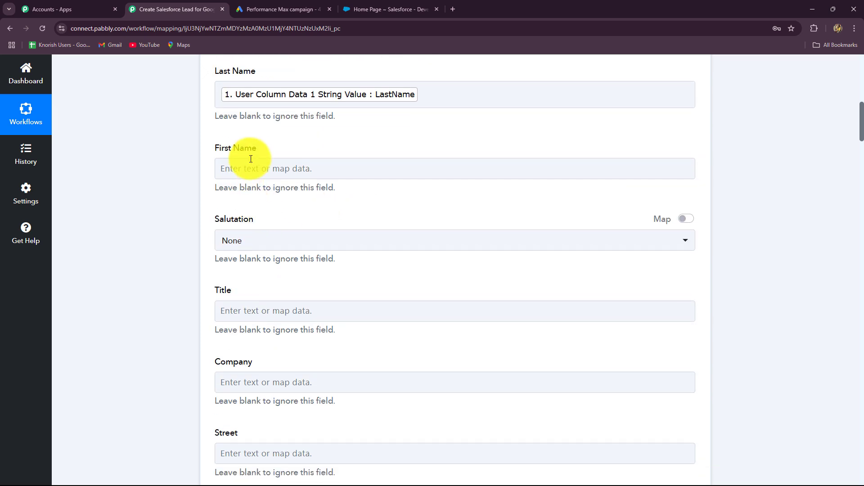
click(262, 166)
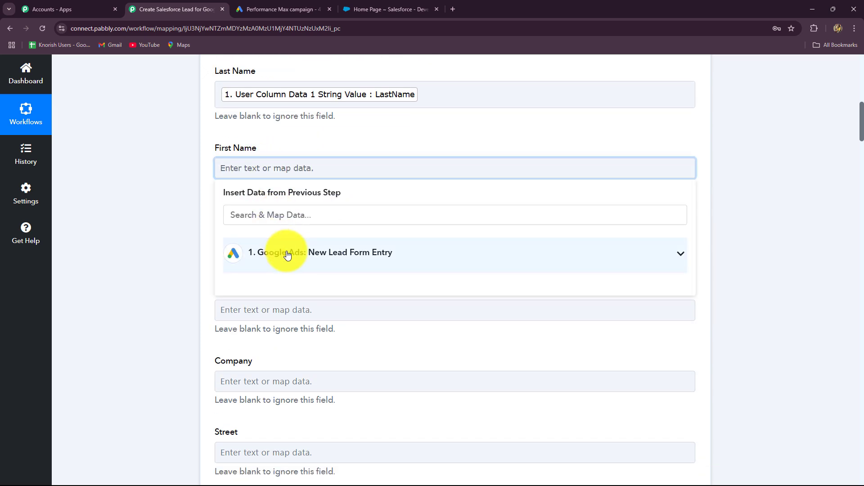
click(287, 255)
click(270, 217)
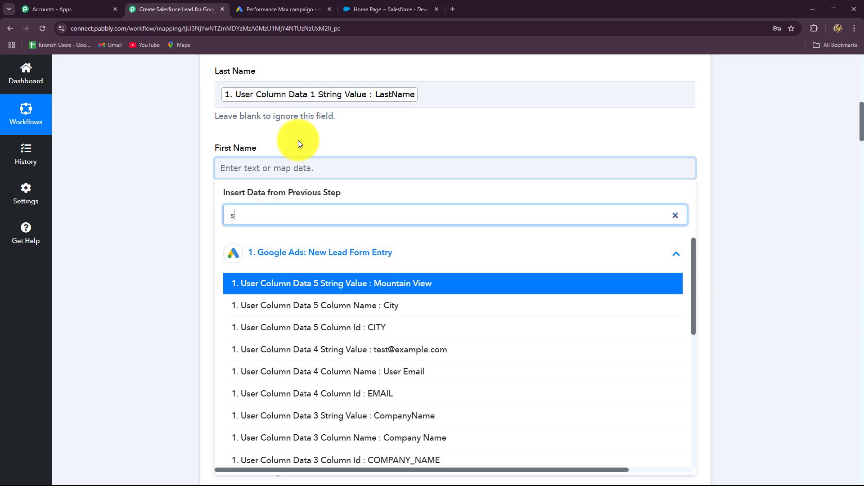
text(first)
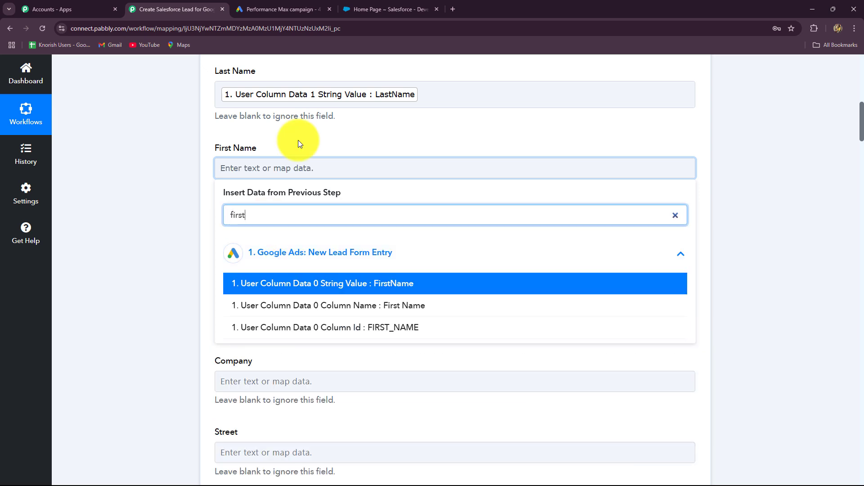
click(373, 284)
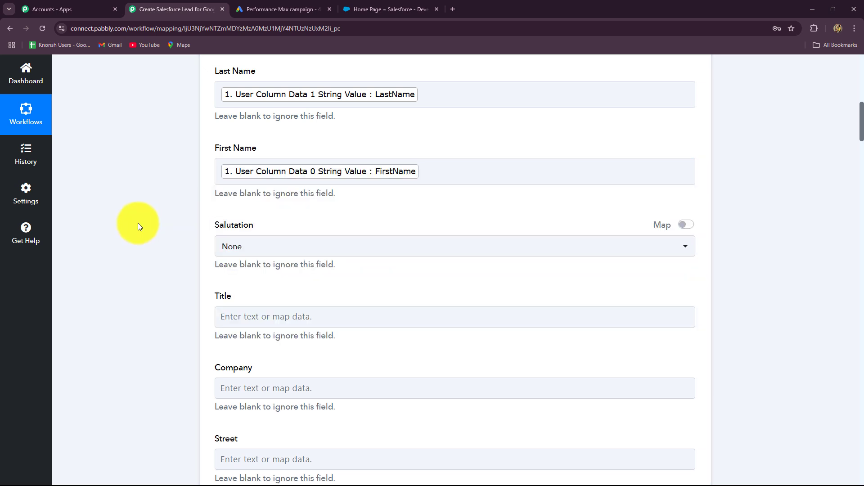
scroll(139, 216, down, 2)
scroll(156, 188, down, 1)
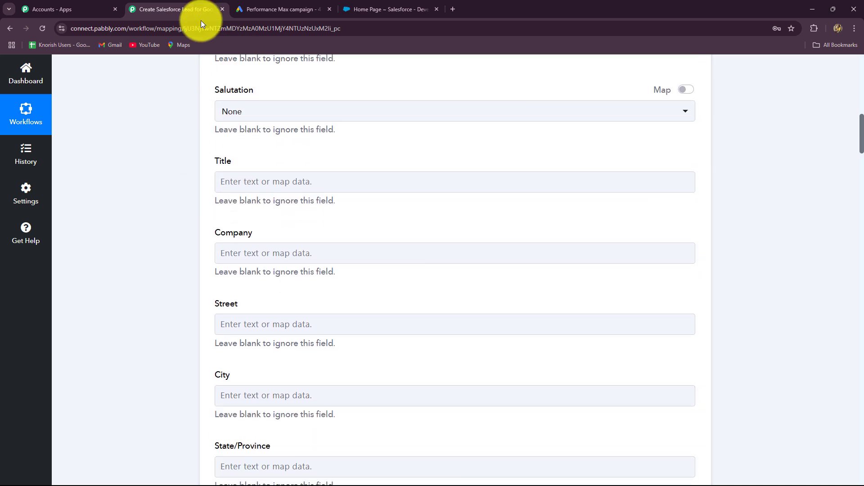
Leave Salutation as None and map the lead's CompanyName into Company.
click(261, 116)
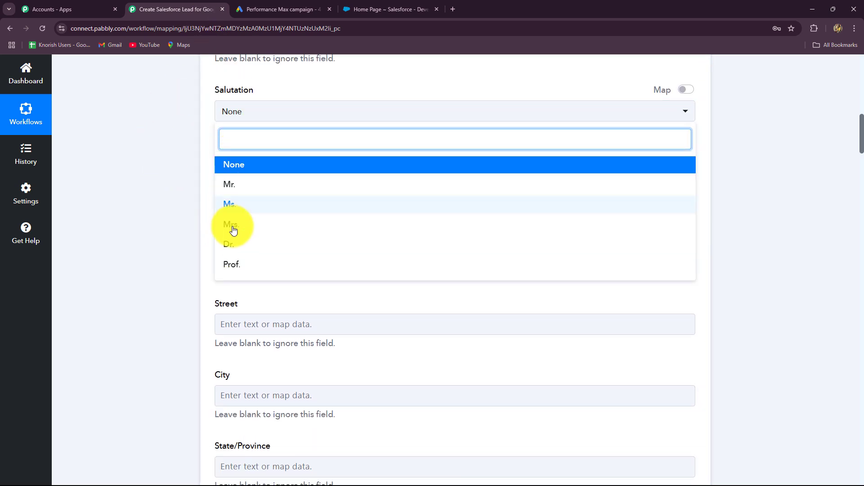
click(138, 181)
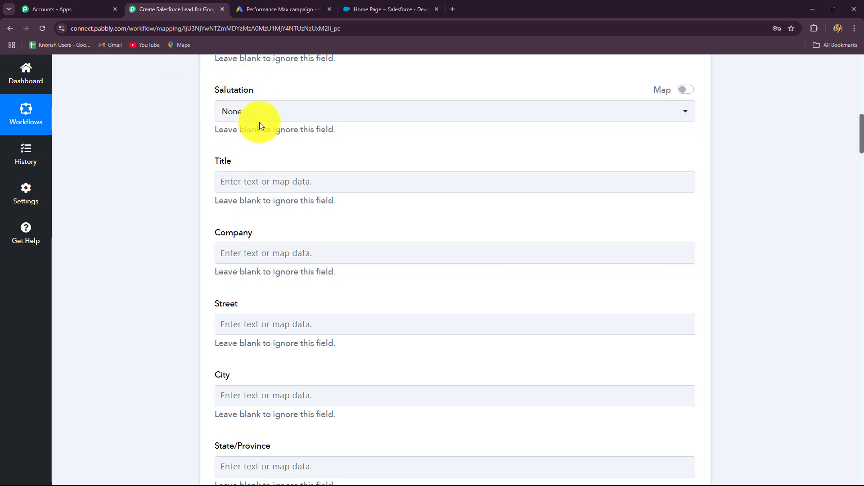
scroll(265, 172, down, 2)
scroll(231, 83, up, 1)
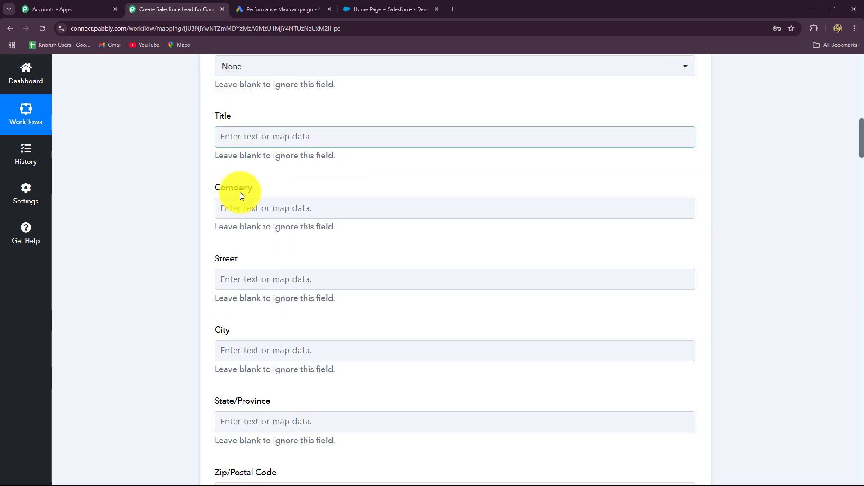
click(233, 210)
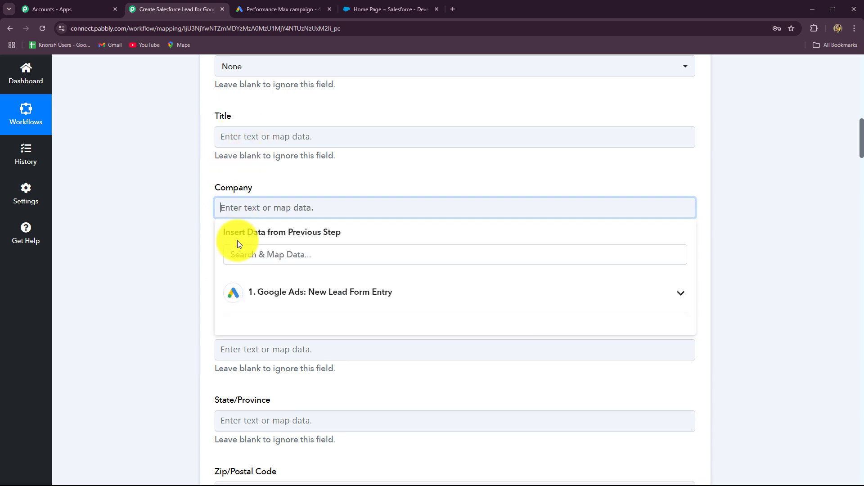
click(251, 262)
text(com)
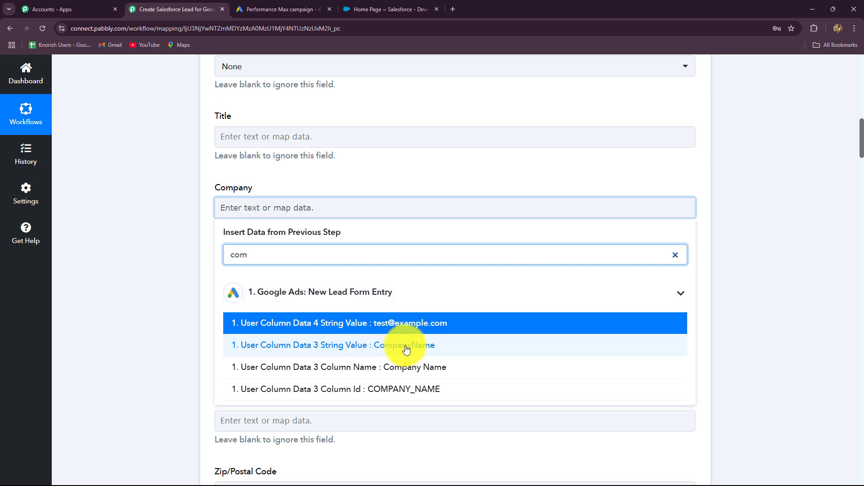
click(406, 350)
click(178, 281)
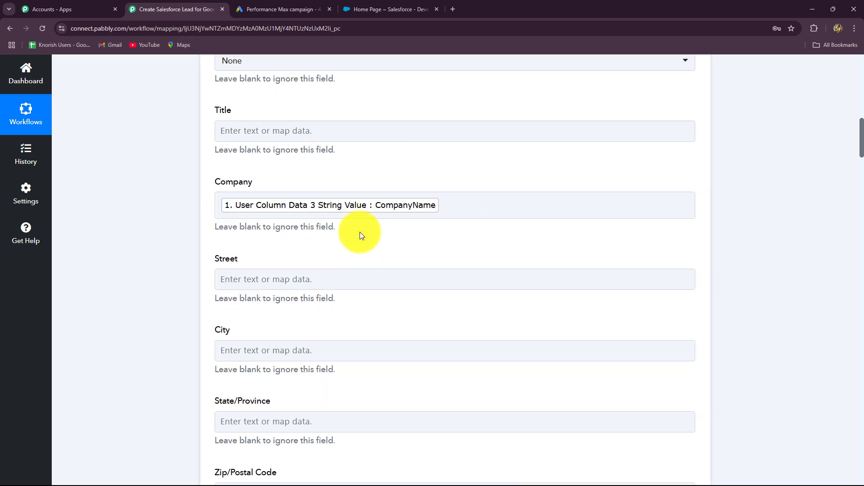
Map the lead's City (Mountain View) and phone number into City and Mobile Phone.
scroll(359, 232, down, 2)
scroll(355, 219, down, 2)
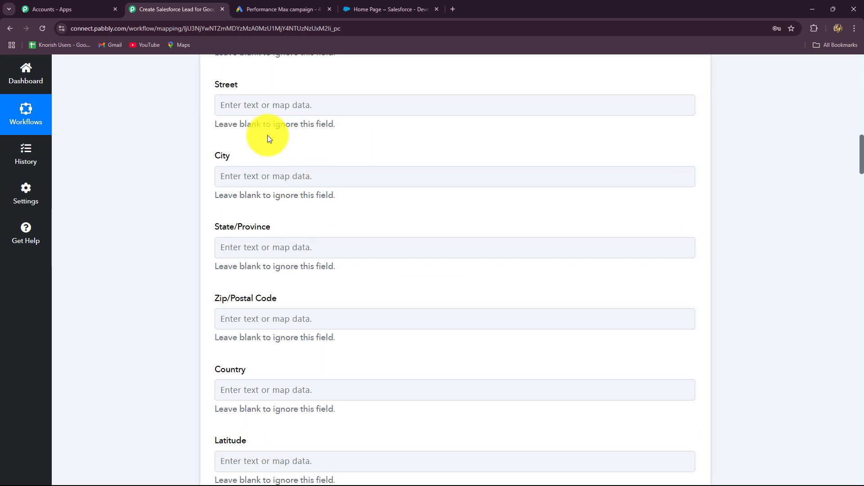
click(240, 180)
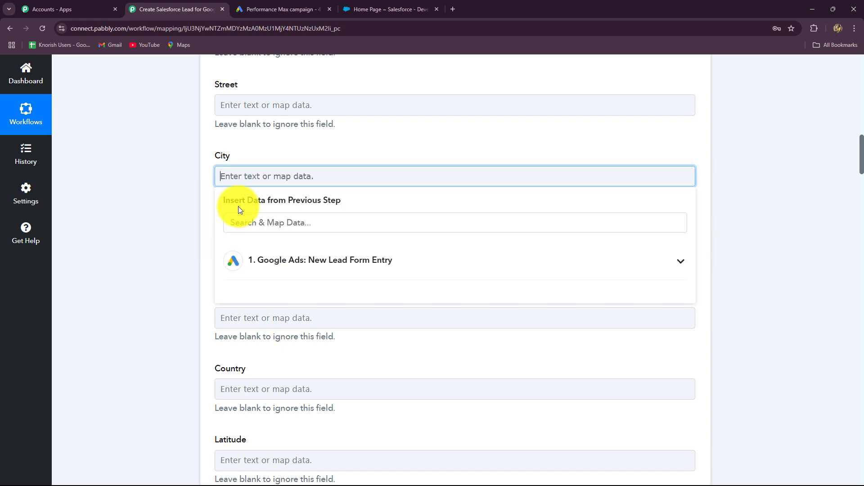
click(257, 260)
click(393, 296)
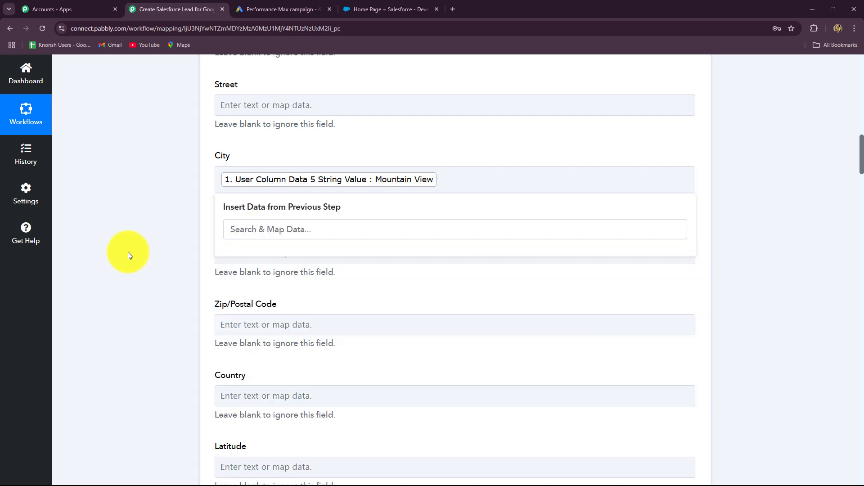
click(130, 253)
scroll(204, 278, down, 3)
scroll(201, 281, down, 9)
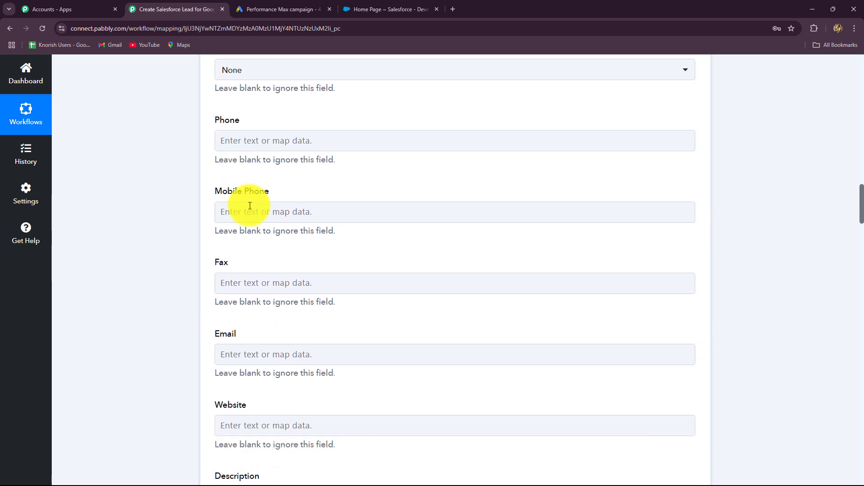
click(250, 206)
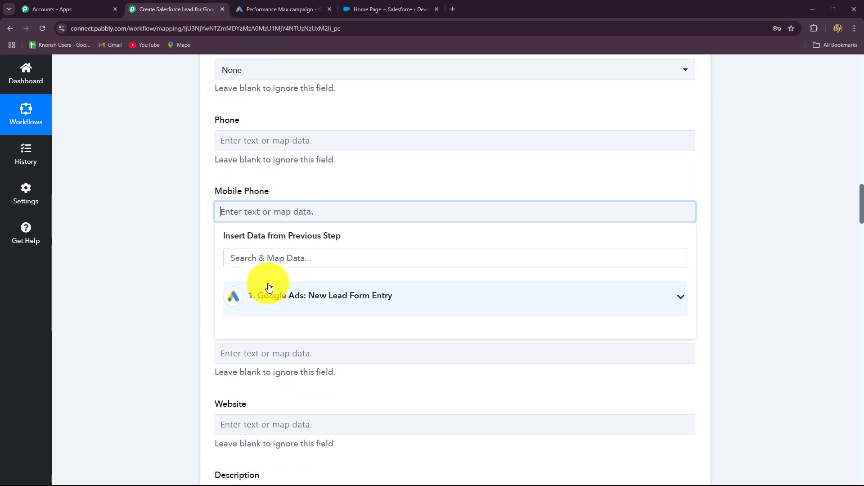
click(266, 288)
scroll(376, 406, down, 3)
click(371, 338)
click(120, 307)
Leave Fax empty and map the lead's email value into Email.
scroll(142, 297, down, 8)
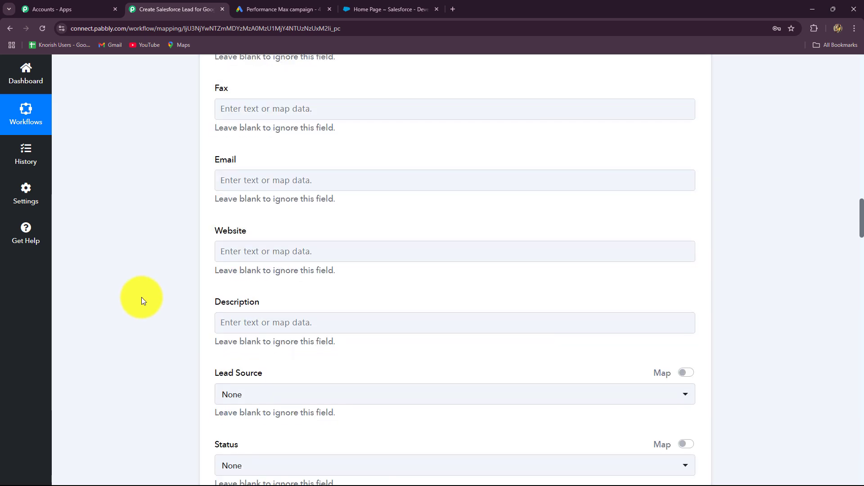
scroll(141, 297, up, 5)
scroll(150, 293, down, 1)
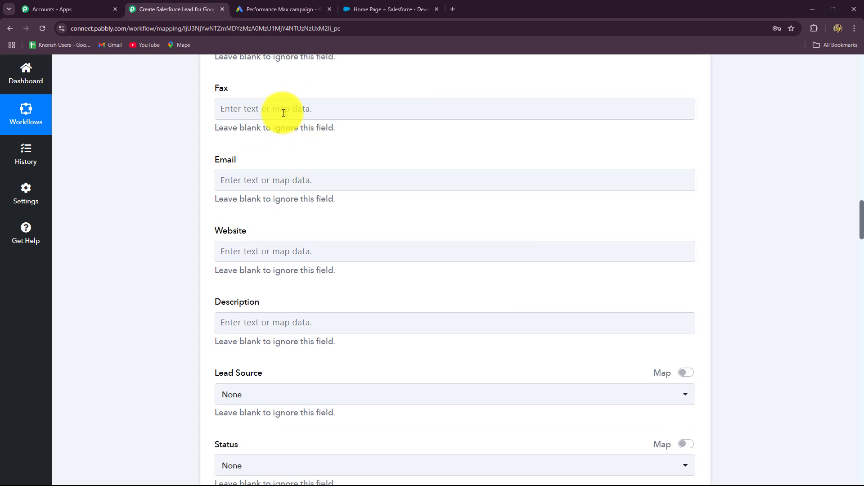
click(283, 108)
key(Escape)
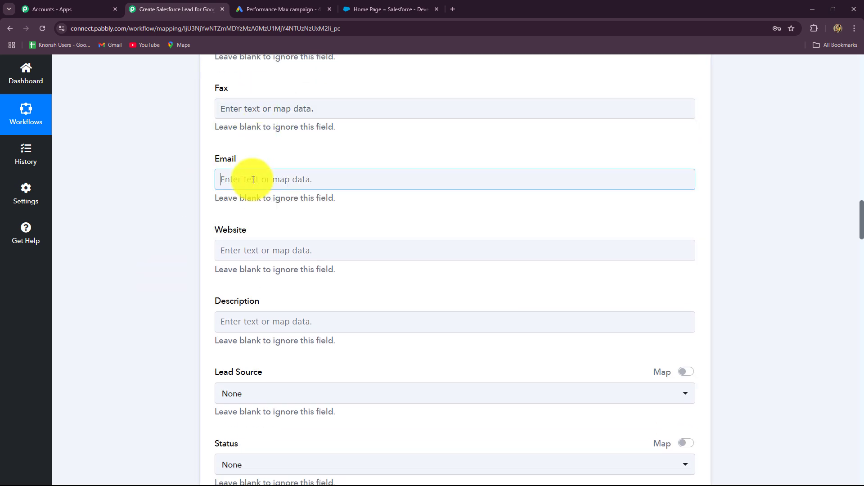
click(251, 178)
click(272, 266)
text(em)
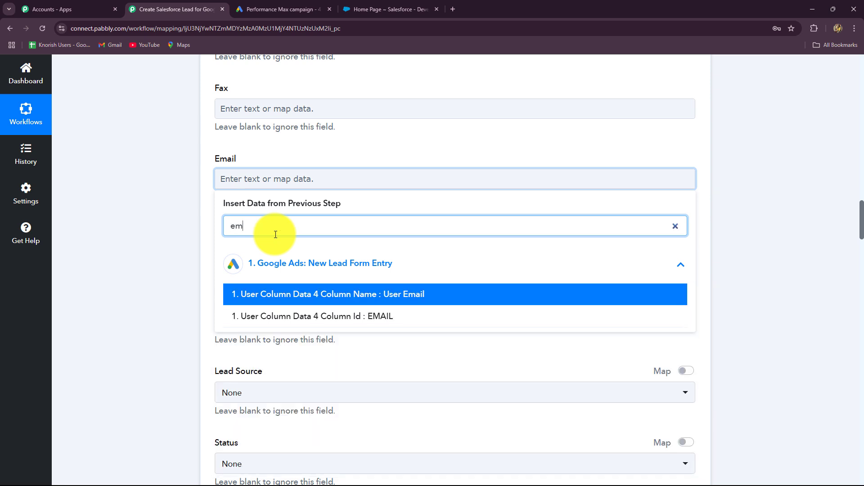
key(BackSpace)
key(BackSpace)
key(BackSpace)
click(411, 360)
click(171, 266)
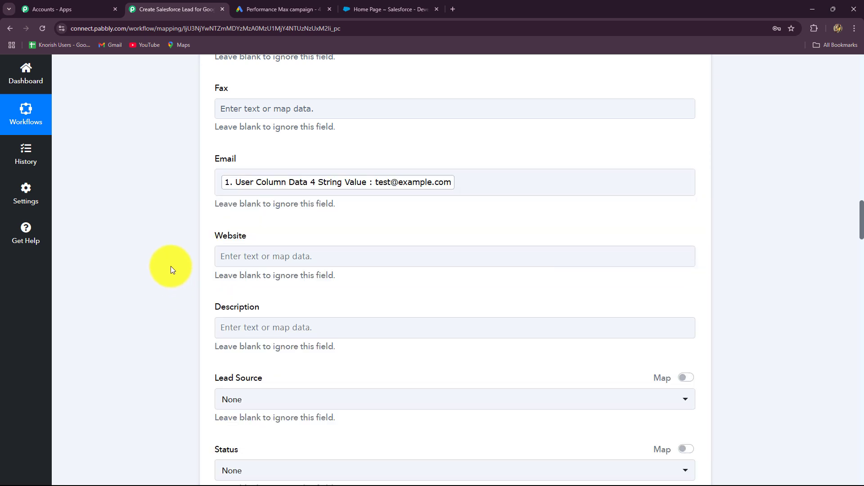
Save the action and send a test request, then check the result in Salesforce.
scroll(174, 269, down, 5)
scroll(173, 269, down, 20)
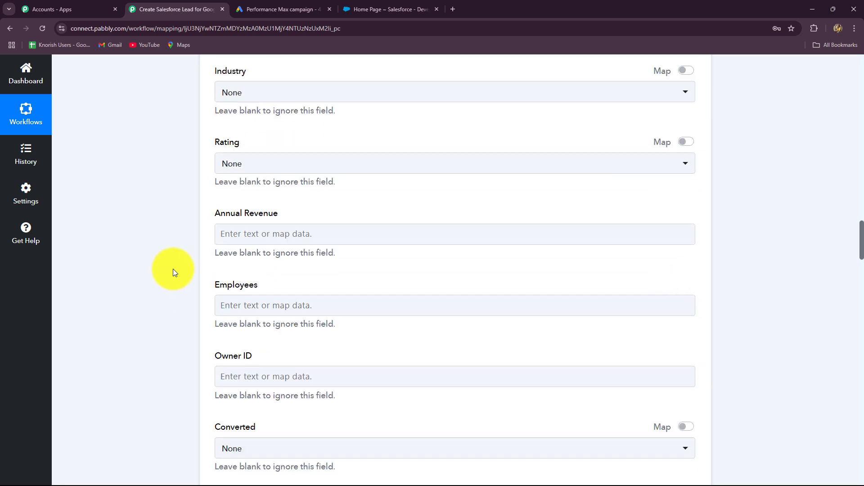
scroll(173, 268, down, 20)
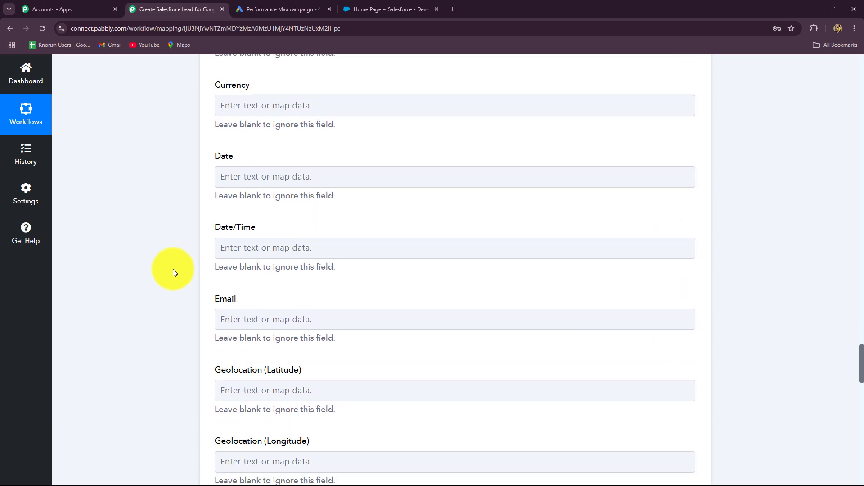
scroll(173, 269, down, 5)
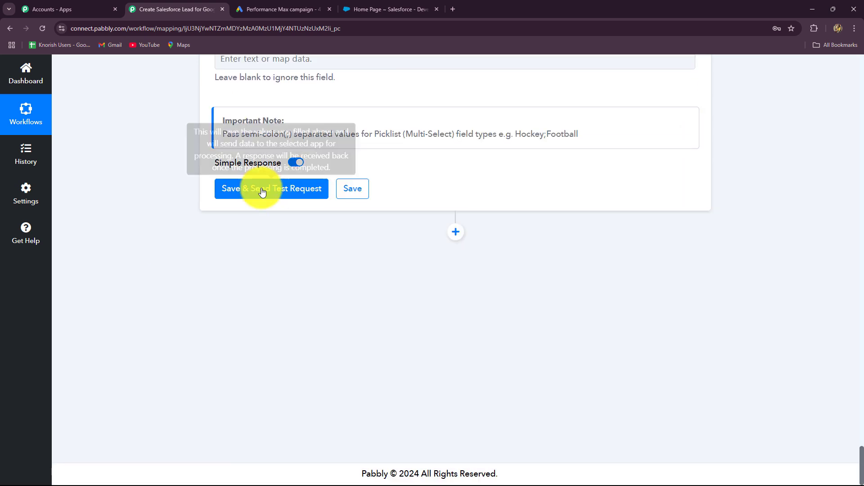
click(261, 191)
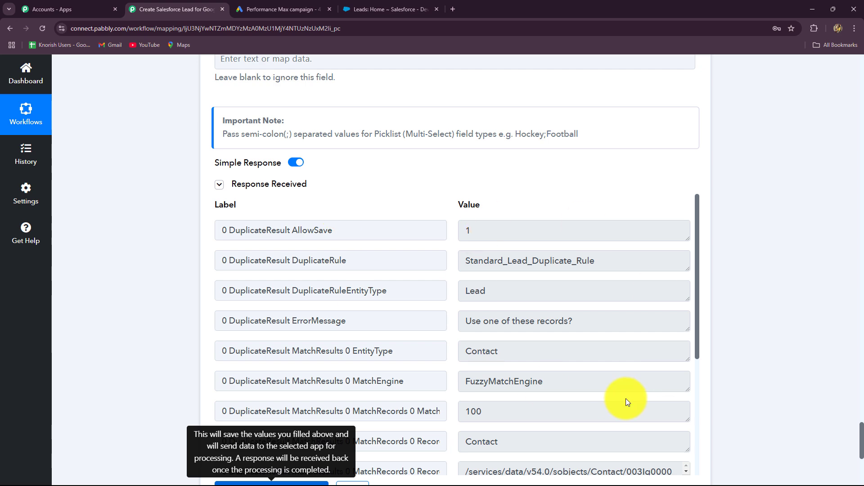
click(401, 12)
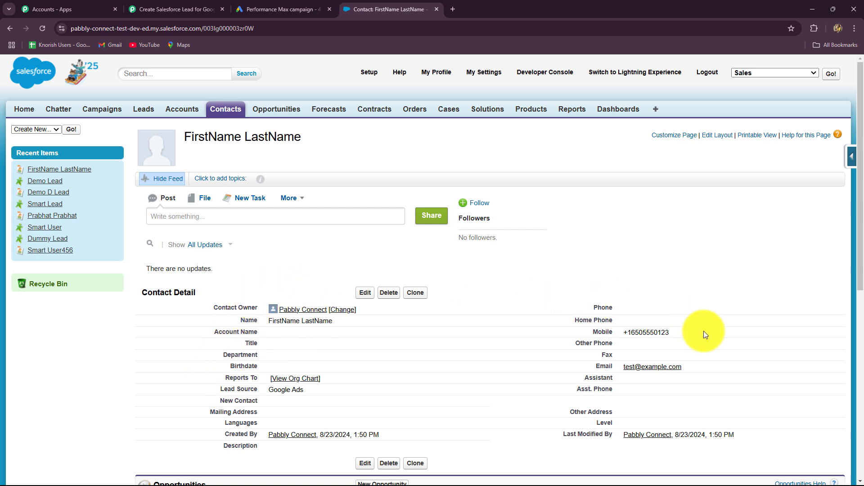
Review the new FirstName LastName record in Salesforce, confirming lead source Google Ads.
scroll(324, 389, down, 2)
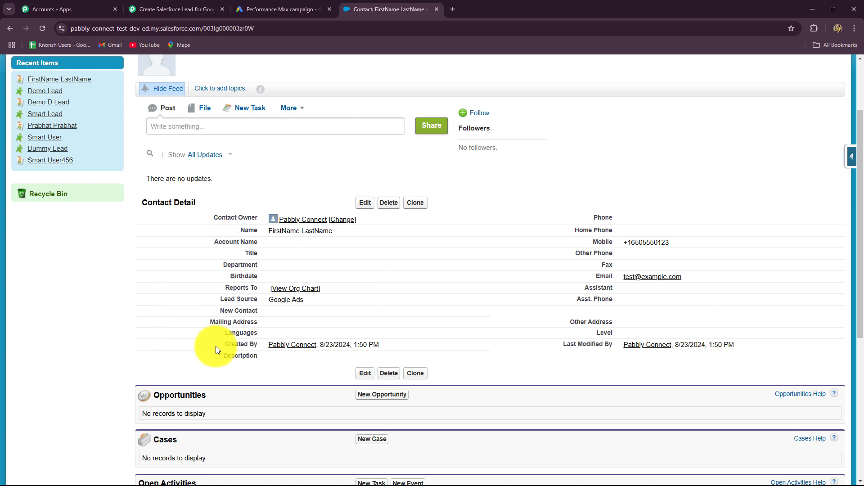
scroll(215, 347, down, 4)
scroll(216, 349, up, 4)
Back in the Pabbly workflow, collapse the Salesforce Create Record action at the top.
click(182, 9)
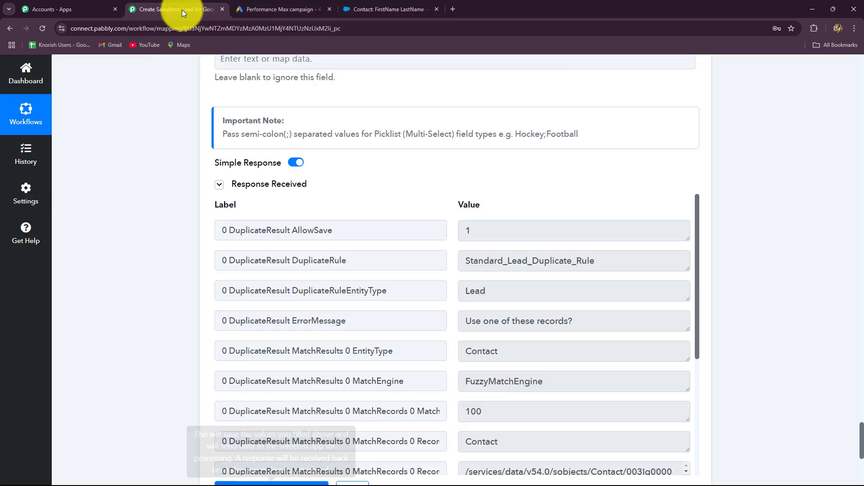
scroll(806, 250, up, 20)
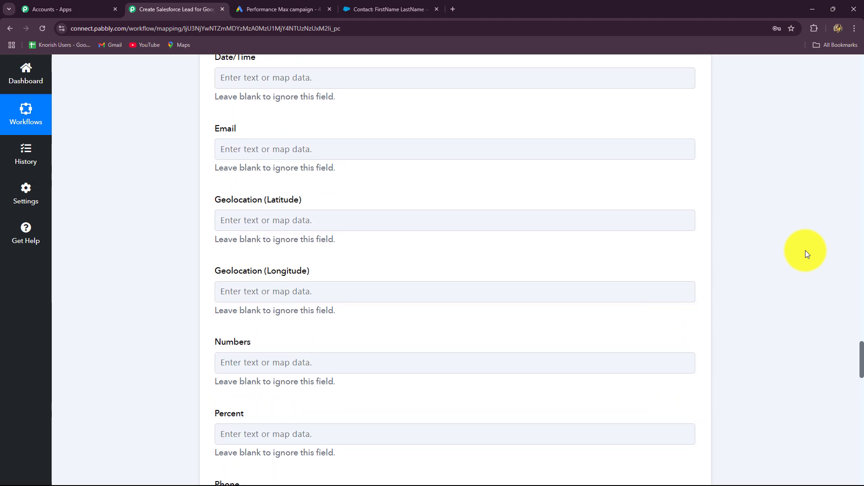
scroll(806, 250, up, 20)
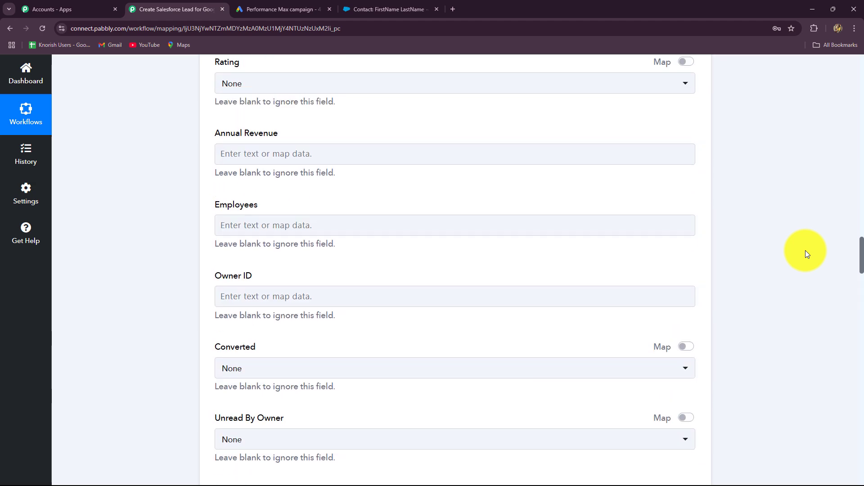
scroll(805, 250, up, 20)
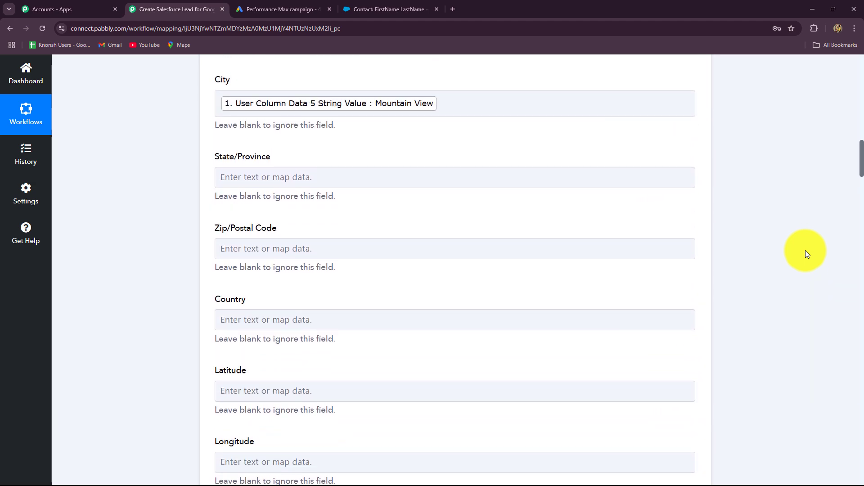
scroll(806, 250, up, 20)
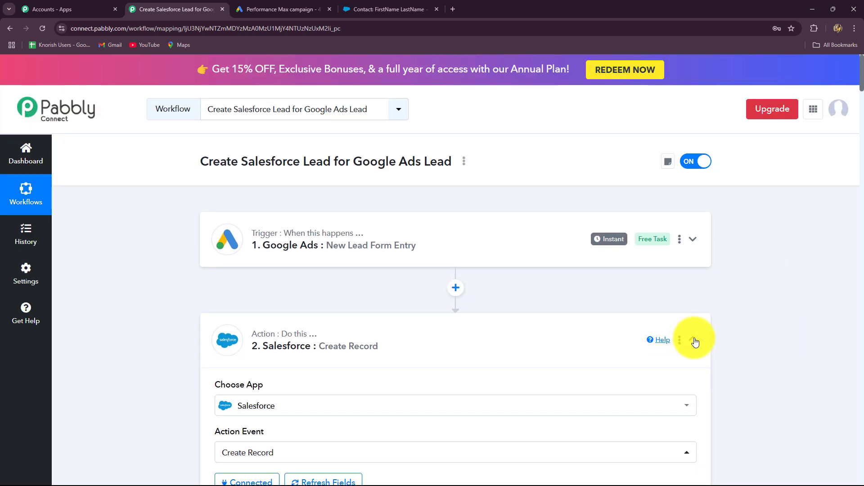
click(694, 340)
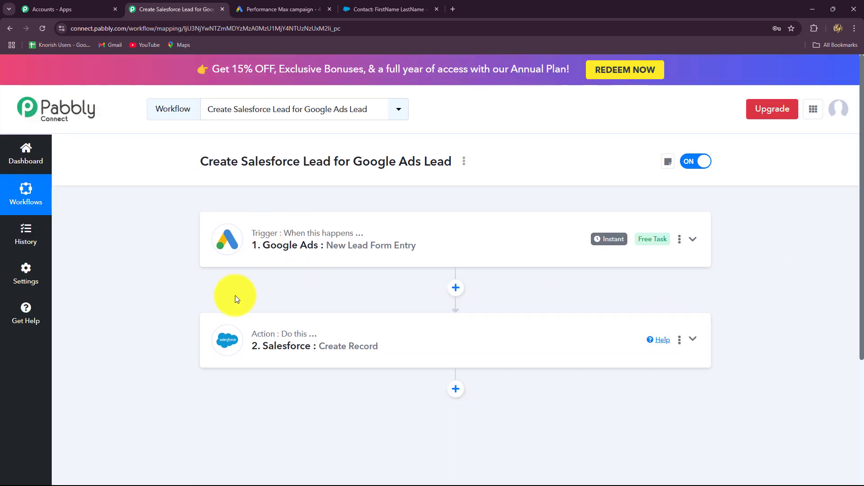